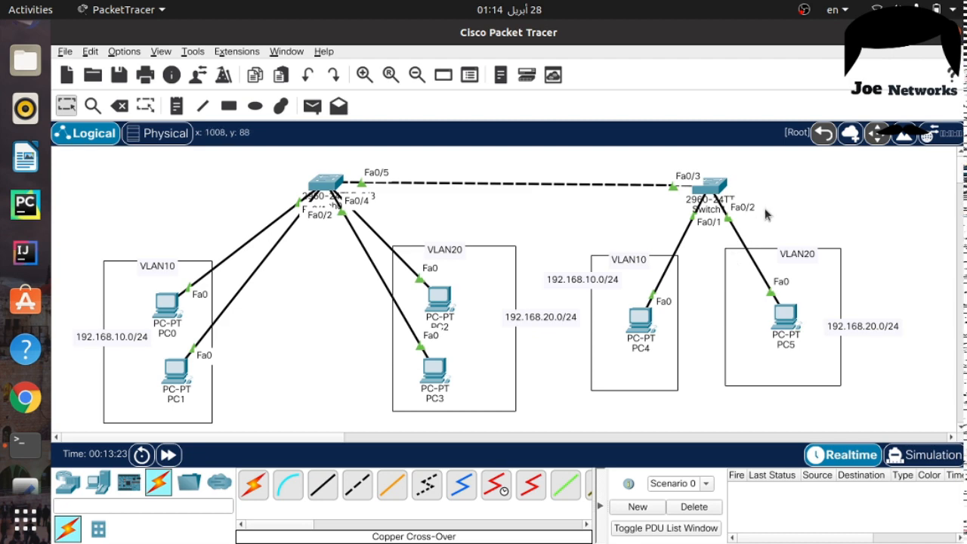
# Open Switch1's command line and enter privileged EXEC mode with the ena command.
pyautogui.click(718, 190)
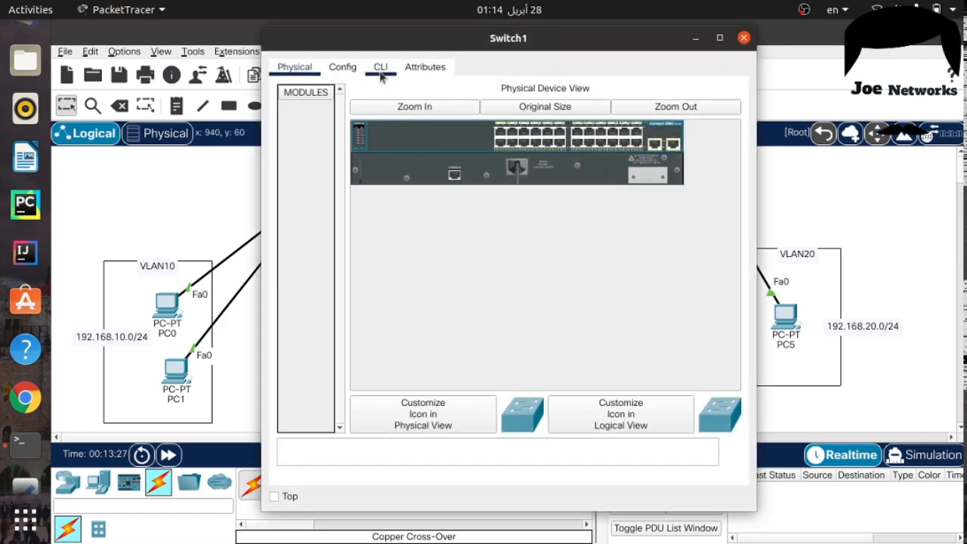
pyautogui.click(378, 68)
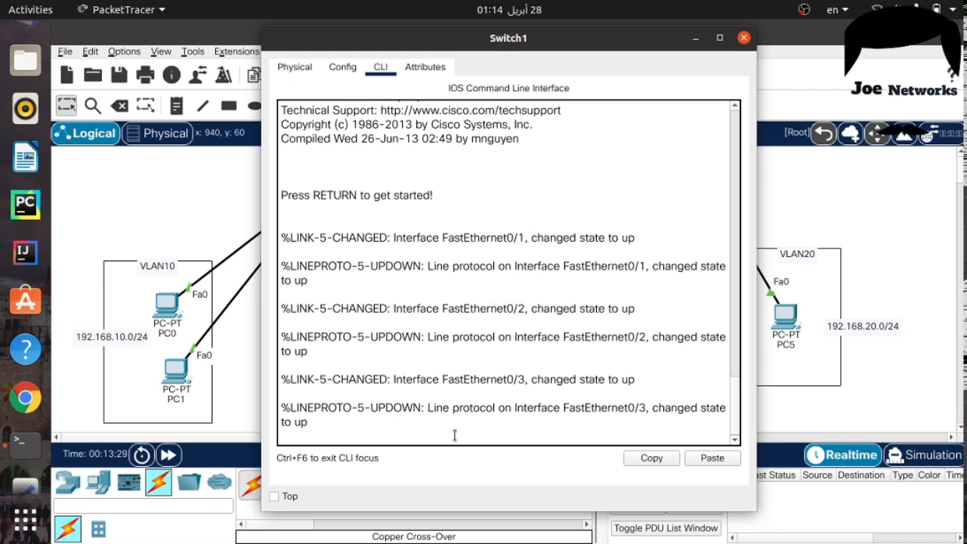
pyautogui.press('Return')
pyautogui.press('Return')
pyautogui.write('ENA')
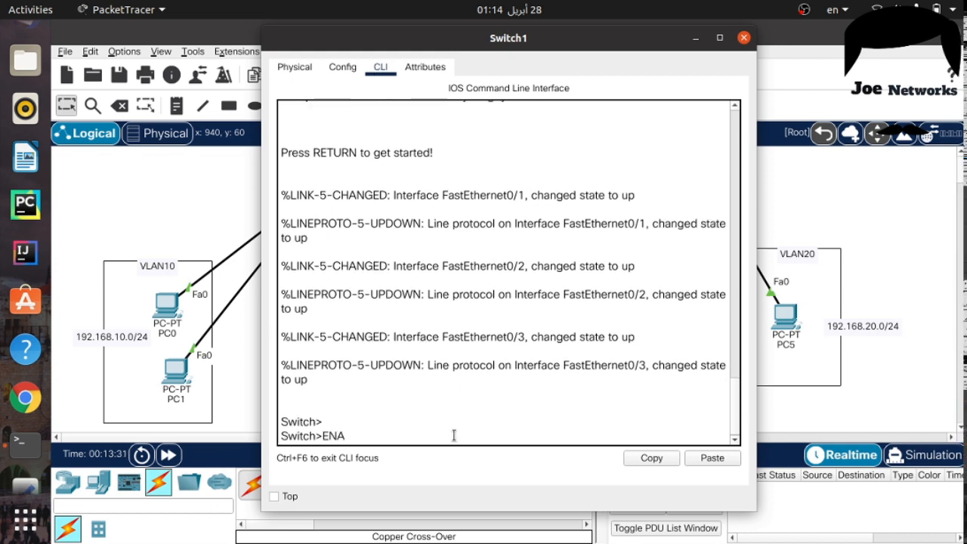
pyautogui.press('BackSpace')
pyautogui.press('BackSpace')
pyautogui.press('BackSpace')
pyautogui.write('ena')
pyautogui.press('Return')
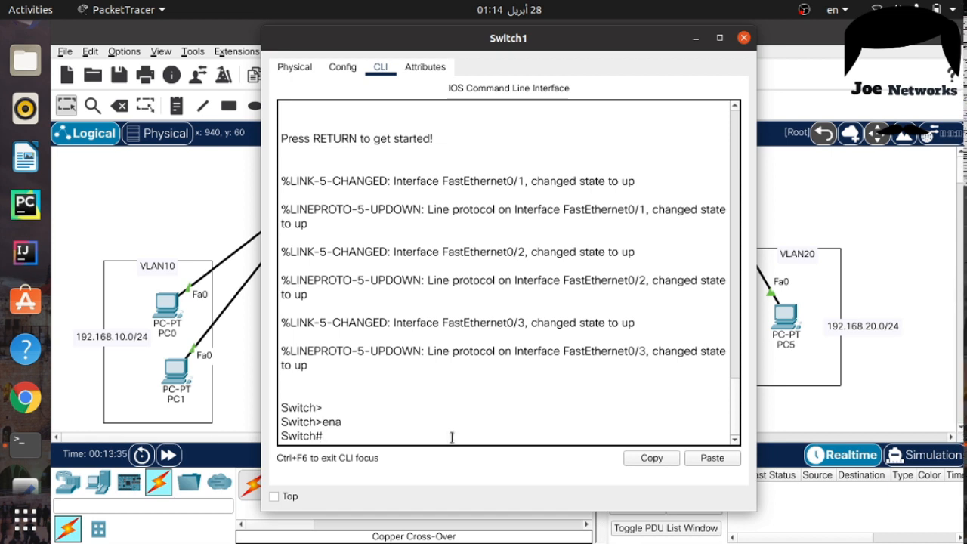
# Enter global configuration mode on Switch1, accepting terminal as the configuration source.
pyautogui.write('sh')
pyautogui.press('BackSpace')
pyautogui.press('BackSpace')
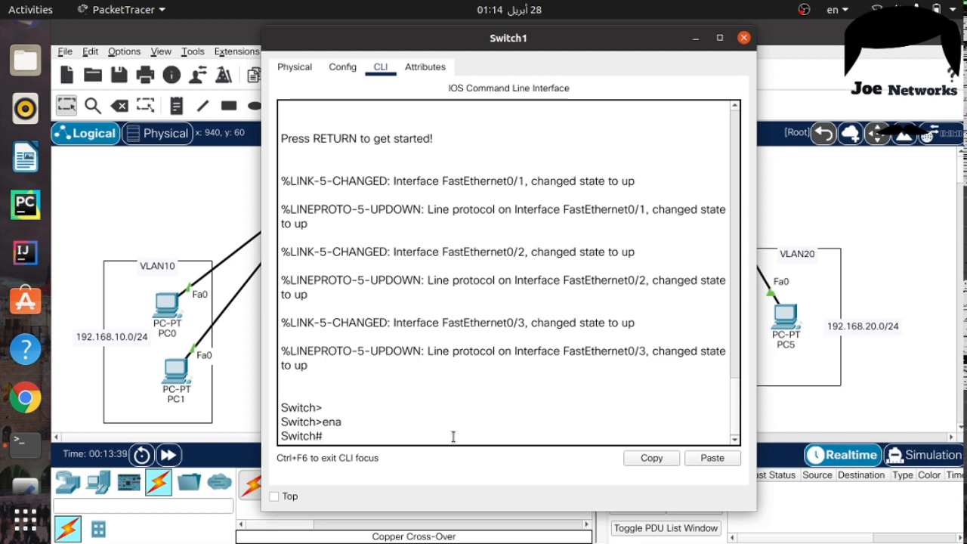
pyautogui.write('config')
pyautogui.press('Return')
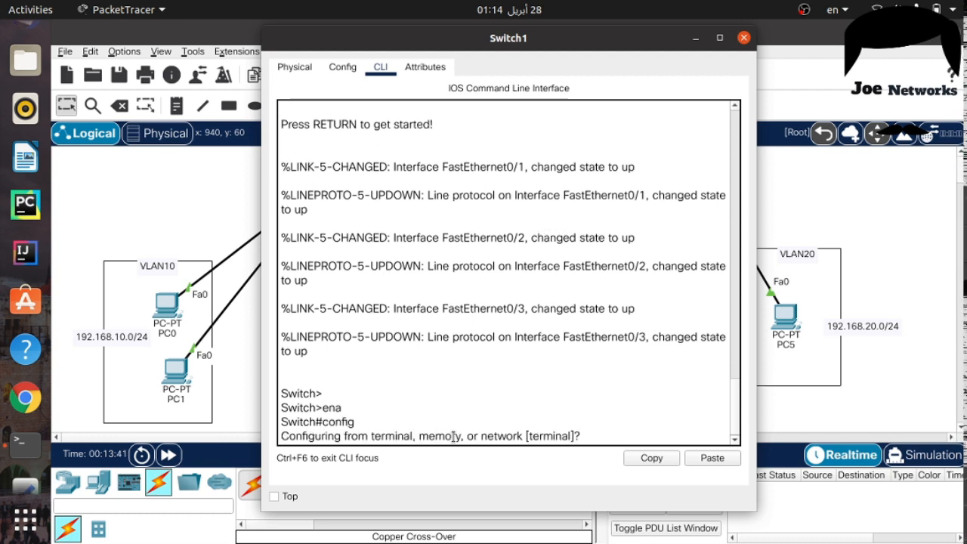
pyautogui.press('Return')
# Create VLAN 10 on Switch1, name it hr, and return to global configuration mode.
pyautogui.write('i')
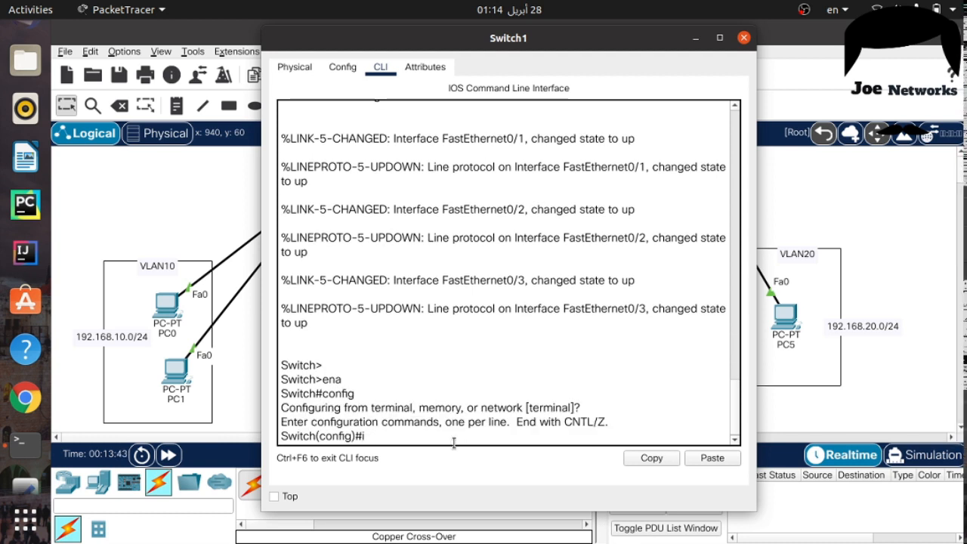
pyautogui.write('nlan')
pyautogui.press('Tab')
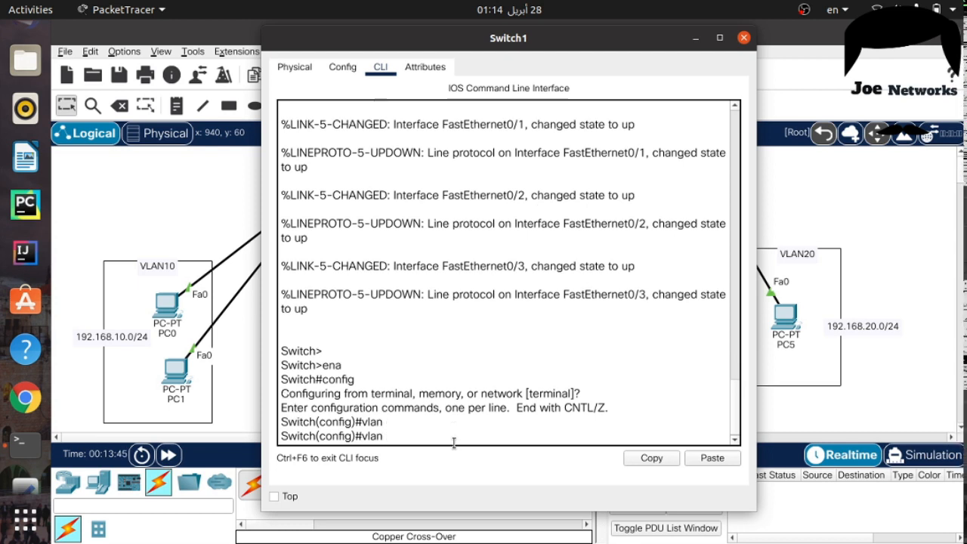
pyautogui.write('10')
pyautogui.press('Return')
pyautogui.write('name ')
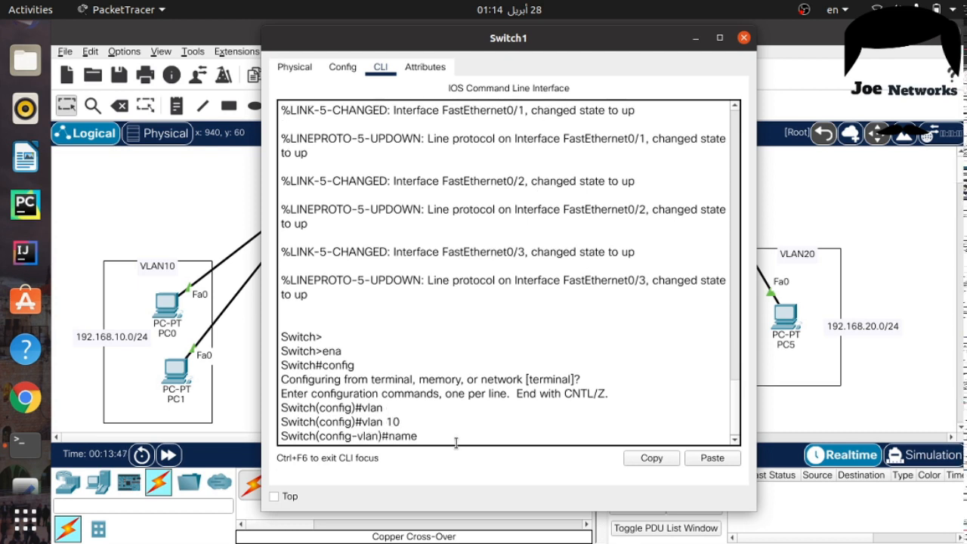
pyautogui.write('hr')
pyautogui.press('Return')
pyautogui.write('exit')
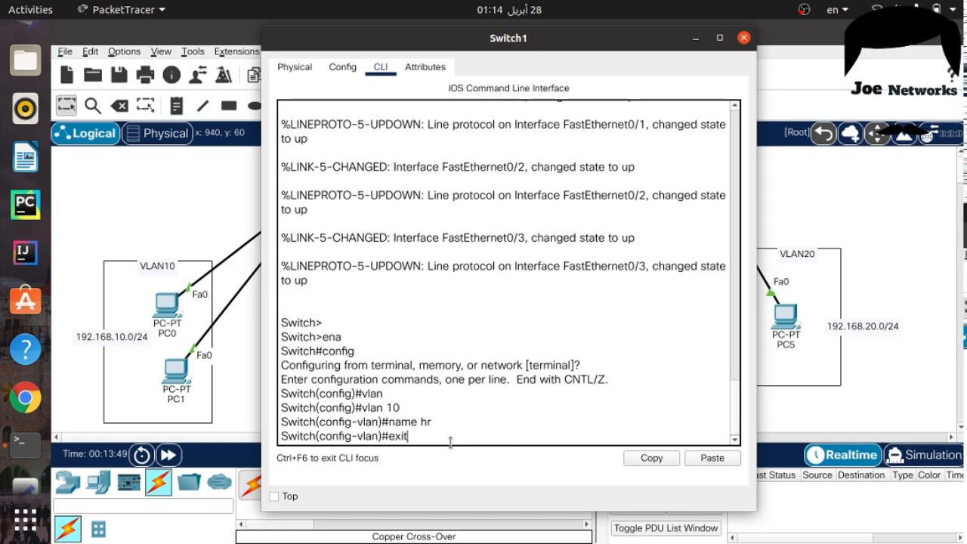
pyautogui.press('Return')
# Create VLAN 20 on Switch1, name it markting, and return to global configuration mode.
pyautogui.scroll(1, 461, 439)
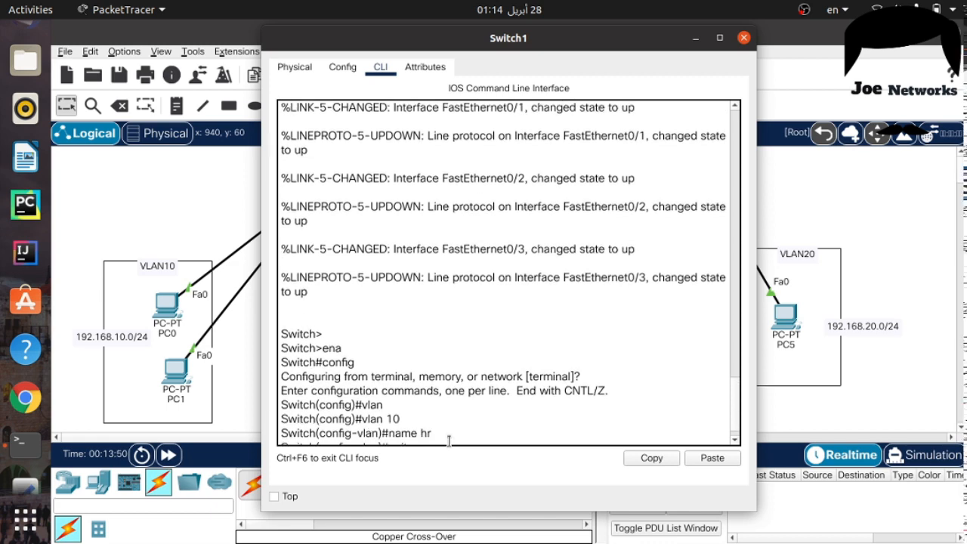
pyautogui.write('vlan')
pyautogui.press('Return')
pyautogui.write('vlan 20')
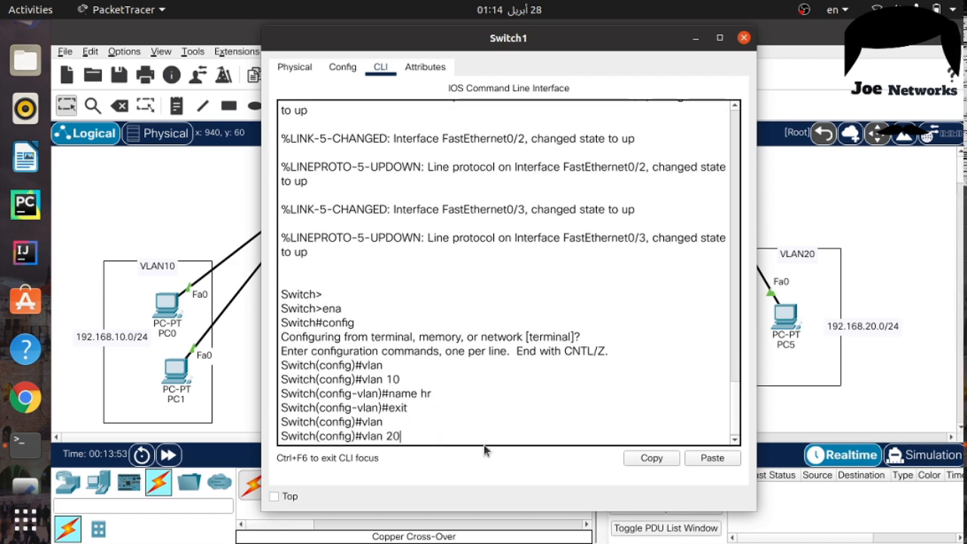
pyautogui.press('Return')
pyautogui.write('name')
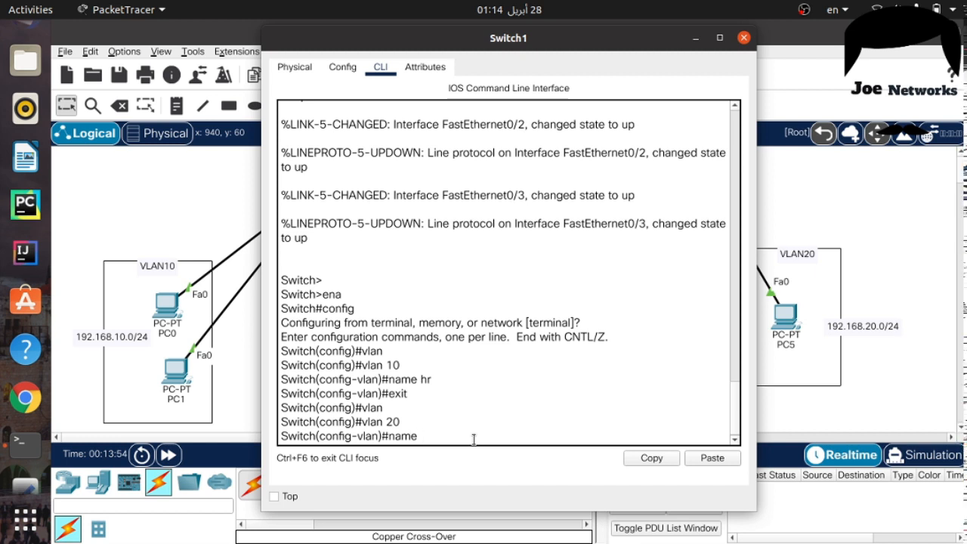
pyautogui.write(' markting')
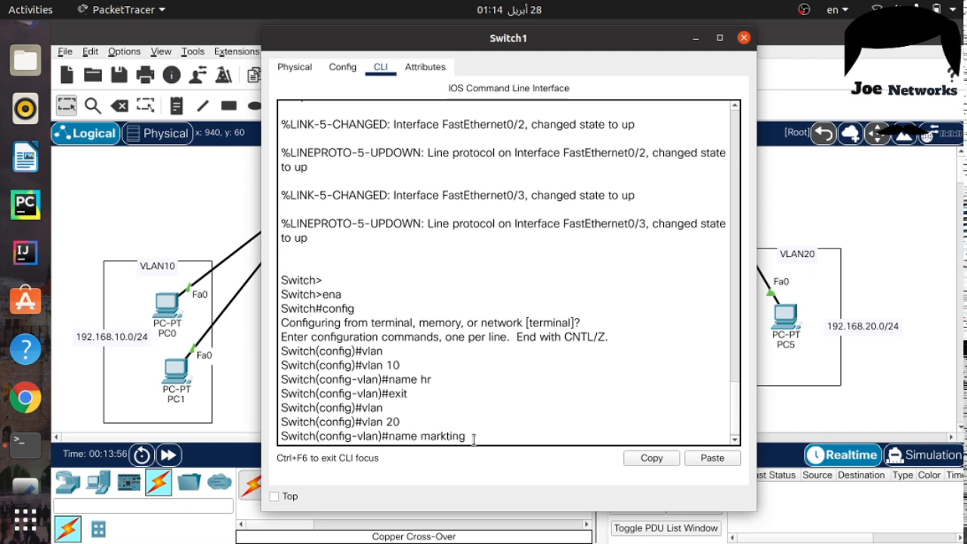
pyautogui.press('Return')
pyautogui.write('exit')
pyautogui.press('Return')
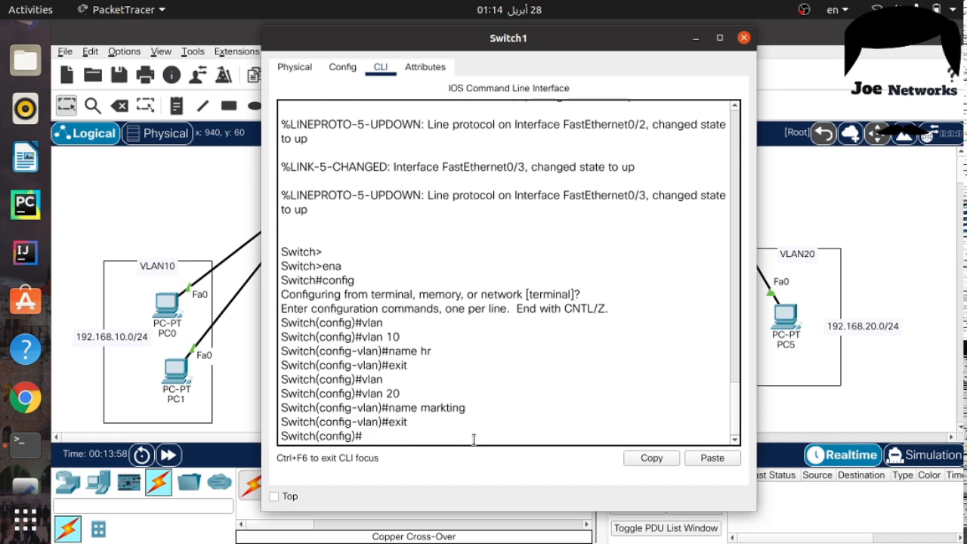
# Enter interface configuration for VLAN 10 on Switch1.
pyautogui.write('inter')
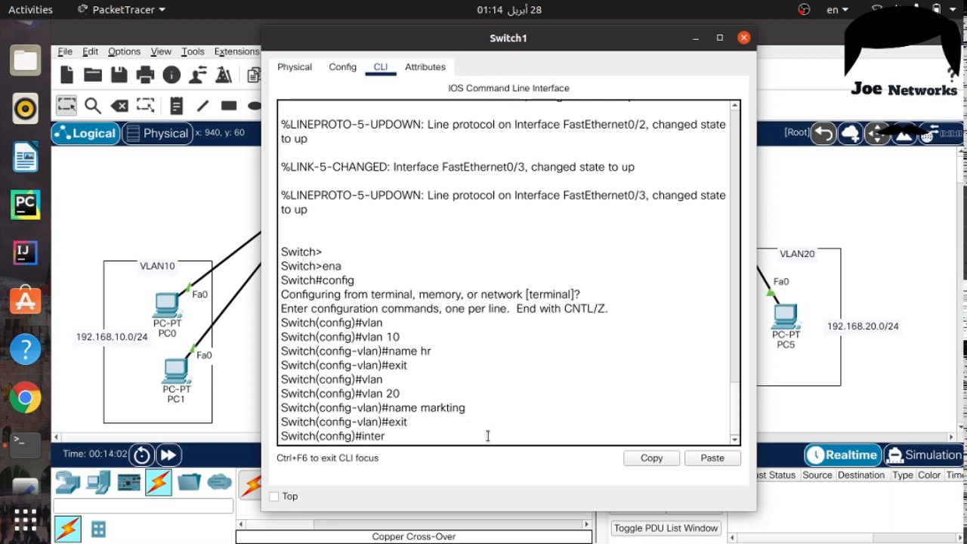
pyautogui.press('Tab')
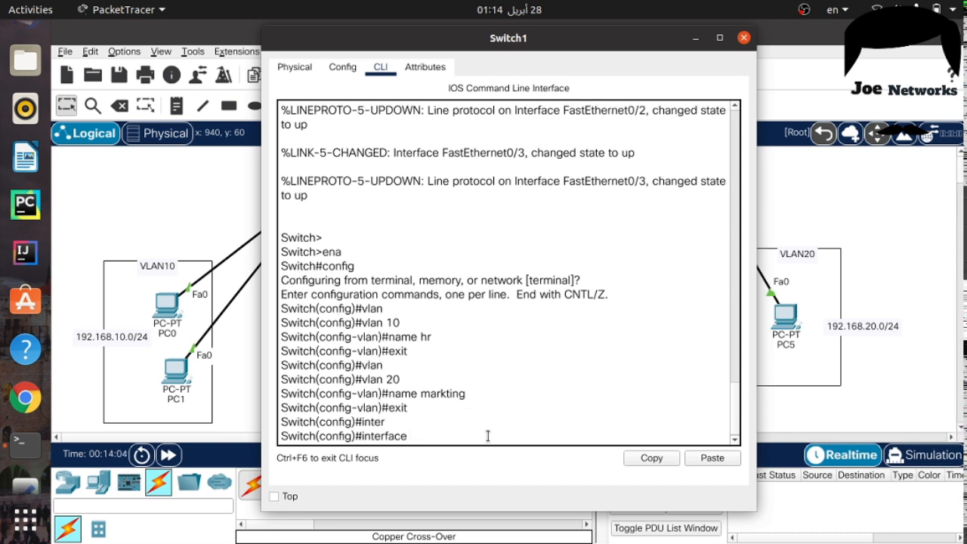
pyautogui.write('vla')
pyautogui.press('Tab')
pyautogui.write('10')
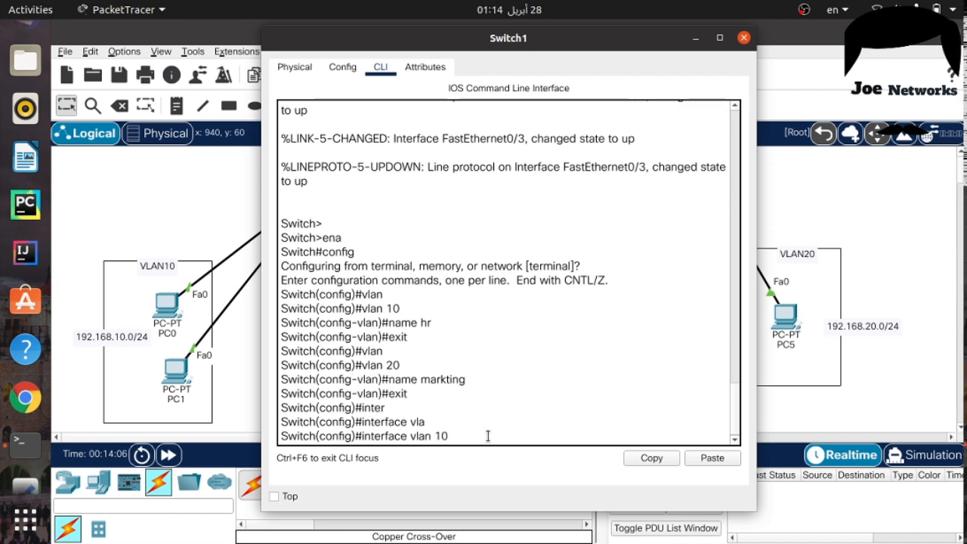
pyautogui.press('Return')
pyautogui.press('Return')
pyautogui.press('Return')
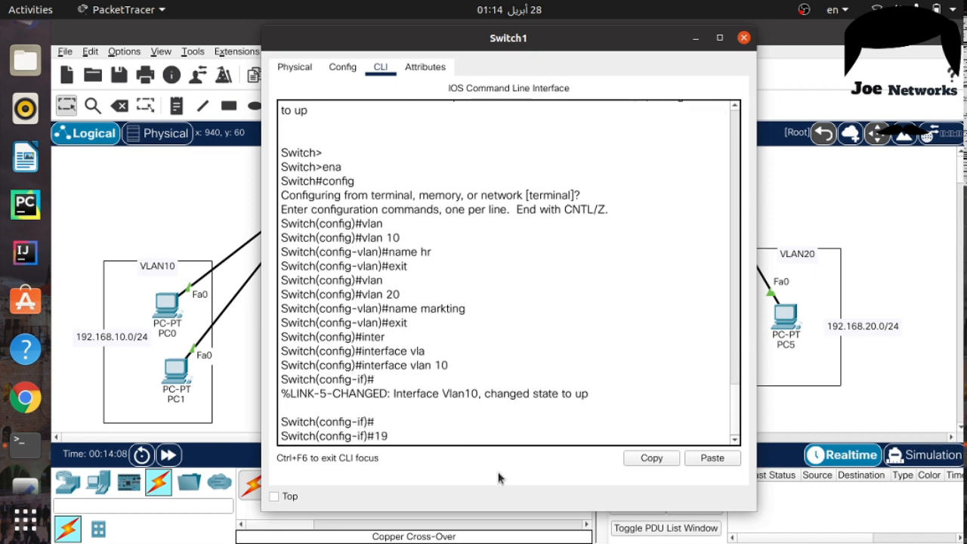
pyautogui.write('192.168')
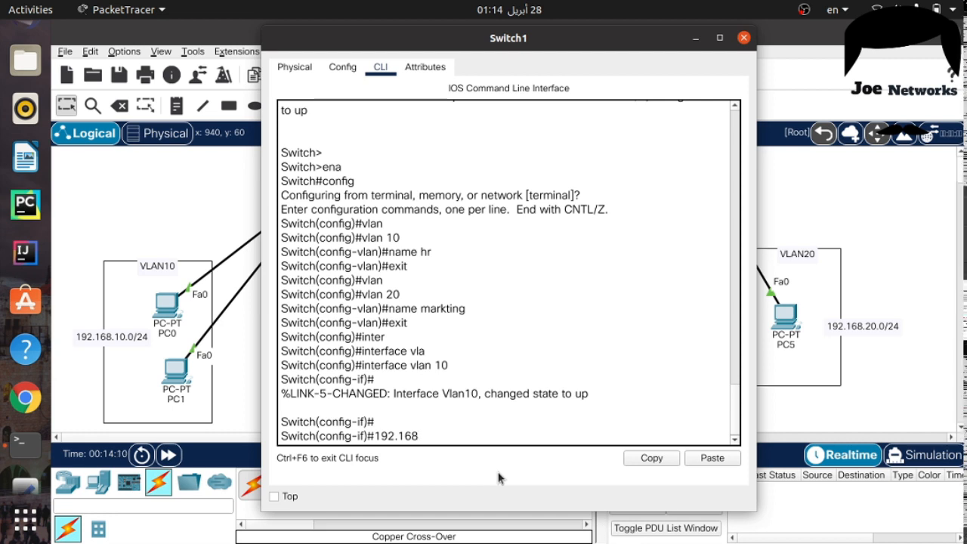
pyautogui.write('.')
pyautogui.press('BackSpace')
pyautogui.press('BackSpace')
pyautogui.press('BackSpace')
pyautogui.press('BackSpace')
pyautogui.press('BackSpace')
pyautogui.press('BackSpace')
pyautogui.press('BackSpace')
pyautogui.press('BackSpace')
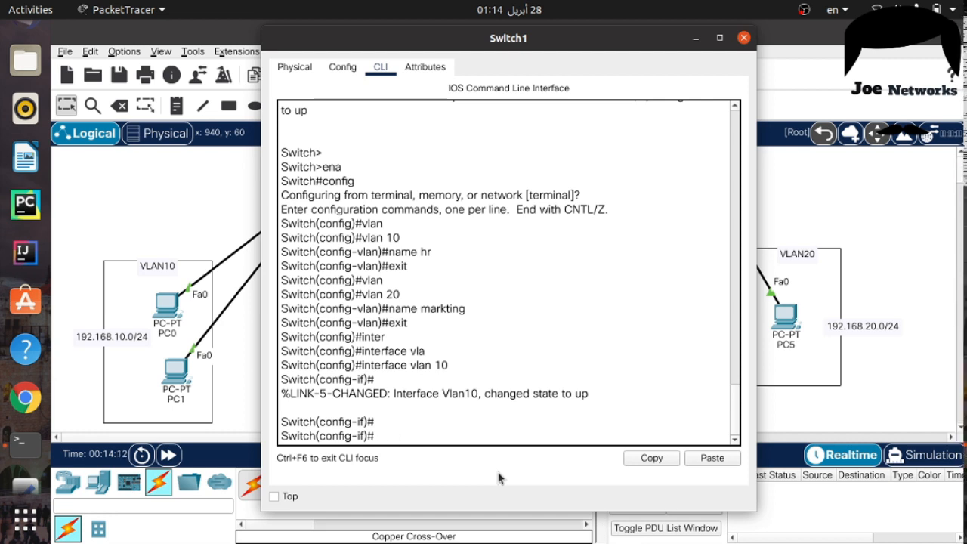
# Assign IP address 192.168.10.1 with subnet mask 255.255.255.0 to the VLAN 10 interface.
pyautogui.write('ip add')
pyautogui.press('Tab')
pyautogui.write('1')
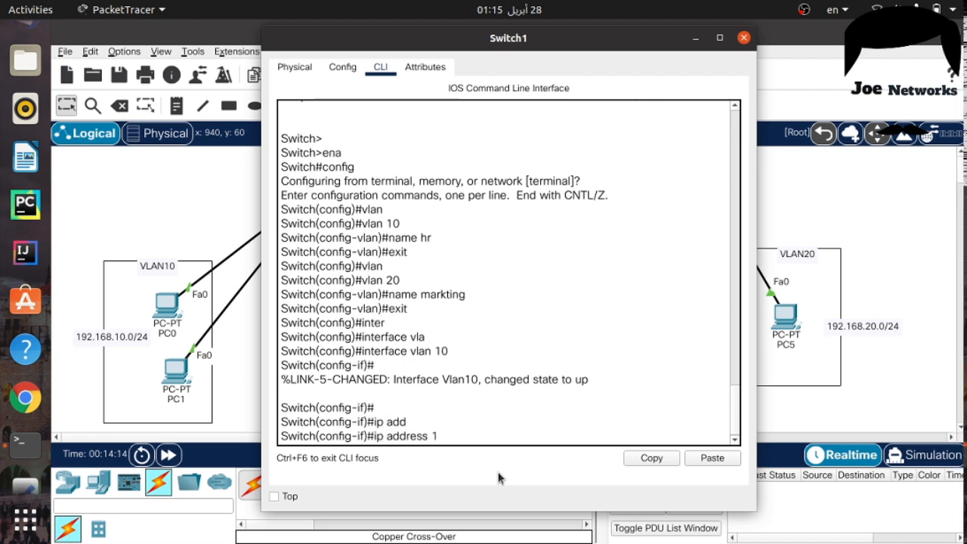
pyautogui.write('92.168.1')
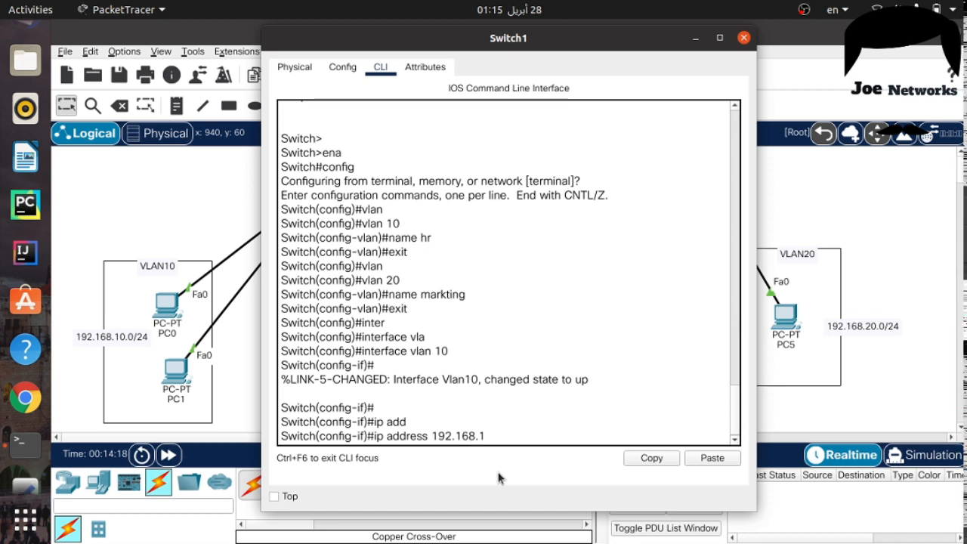
pyautogui.write('0.1 ')
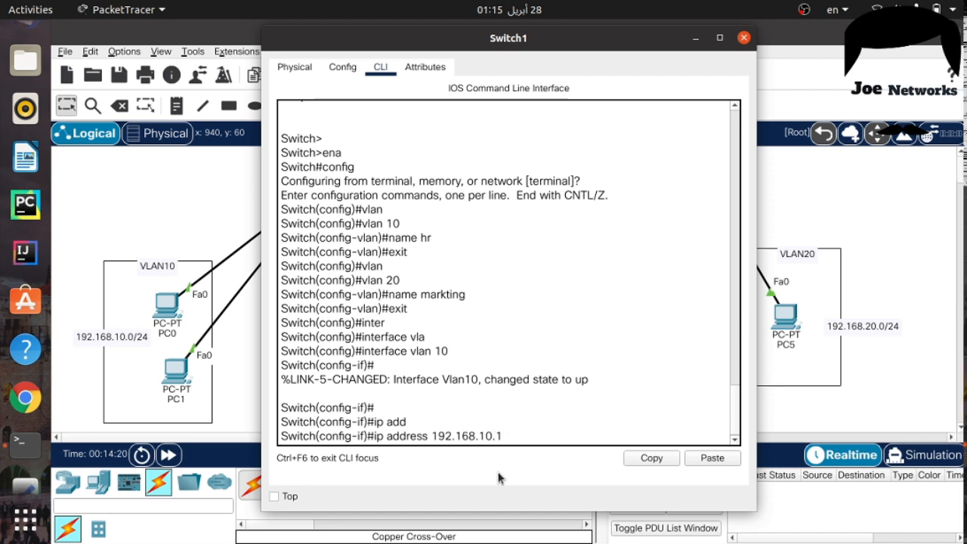
pyautogui.write('255.2')
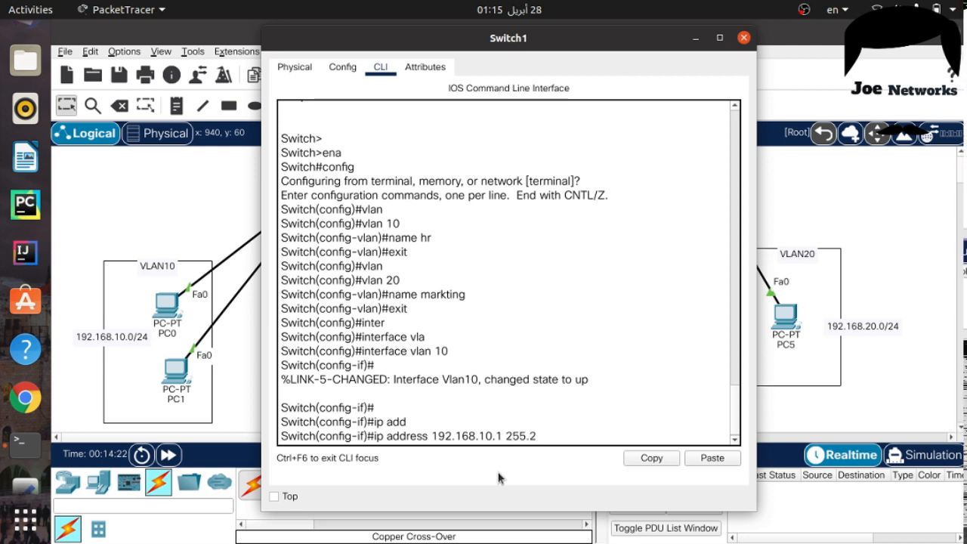
pyautogui.write('55.255.0')
pyautogui.press('Return')
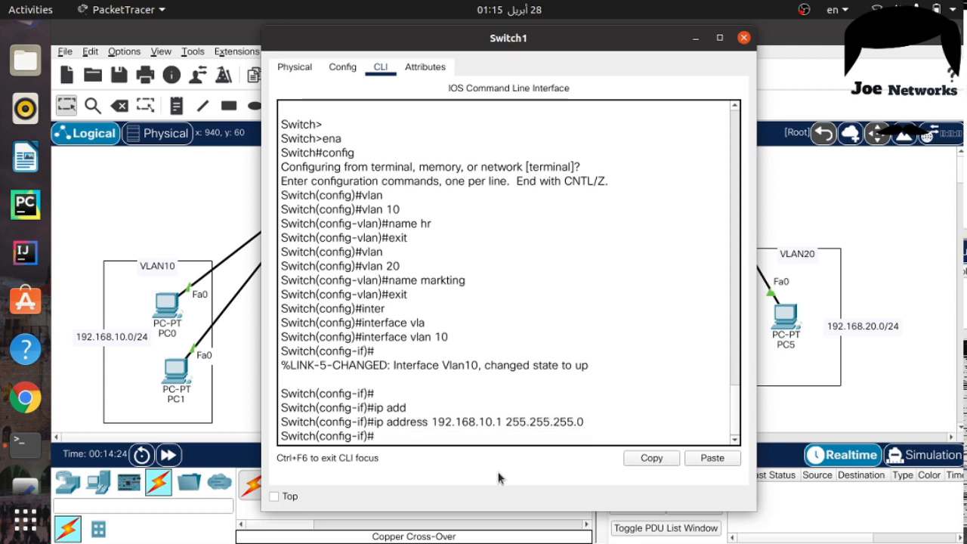
# Enable the VLAN 10 interface with no shutdown, save the configuration with do wr, and exit interface configuration.
pyautogui.write('no shu')
pyautogui.press('Tab')
pyautogui.press('Return')
pyautogui.write('d')
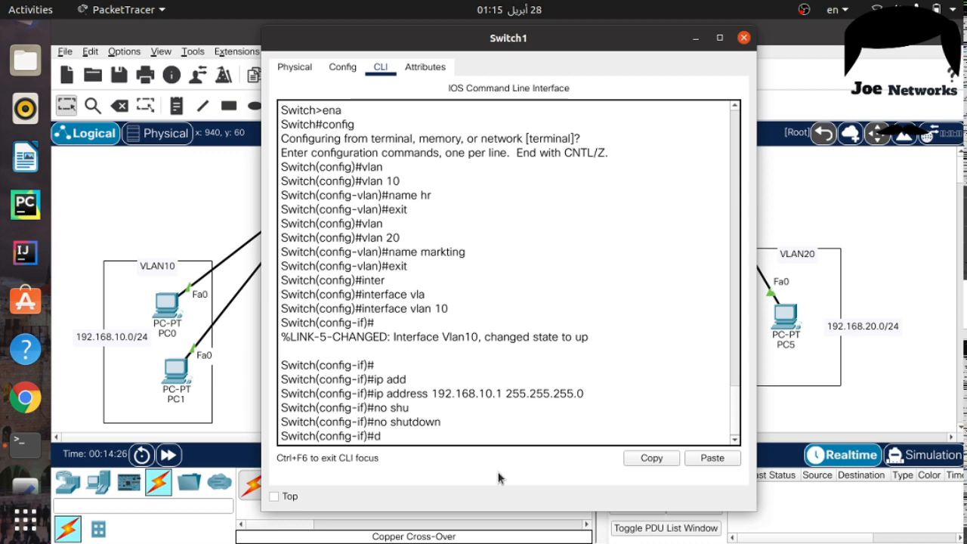
pyautogui.write('ow')
pyautogui.press('Return')
pyautogui.write('do w')
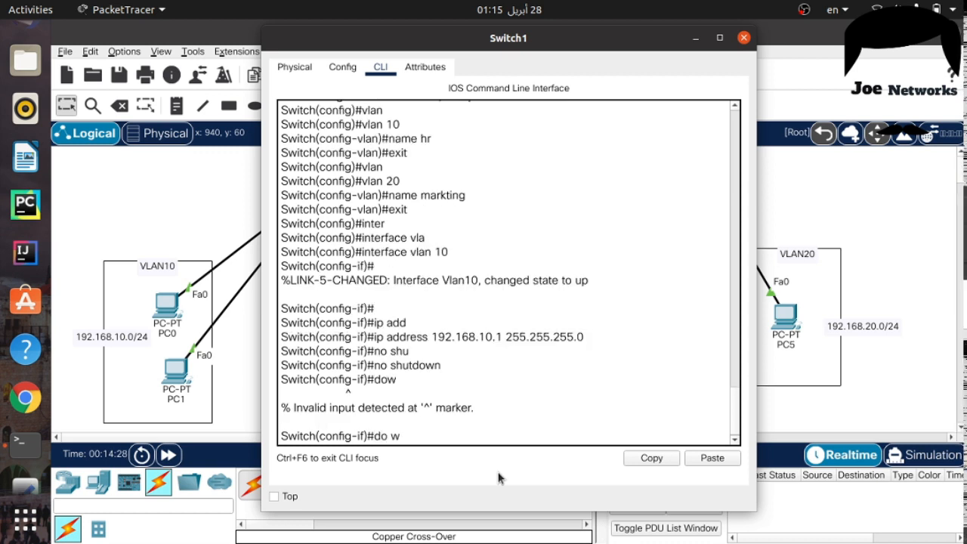
pyautogui.write('r')
pyautogui.press('Return')
pyautogui.write('exit')
pyautogui.press('Return')
# Enter interface configuration for VLAN 20 on Switch1.
pyautogui.write('in')
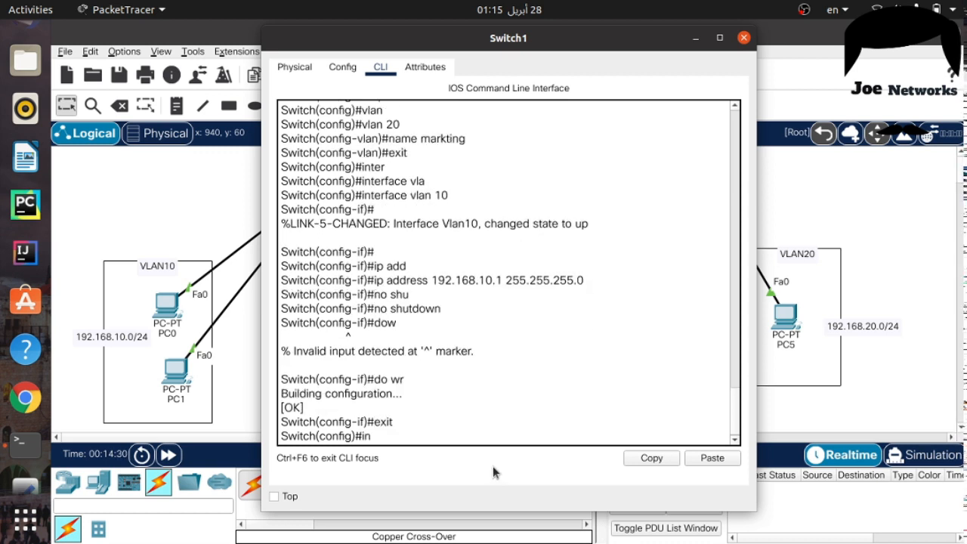
pyautogui.write('terfa')
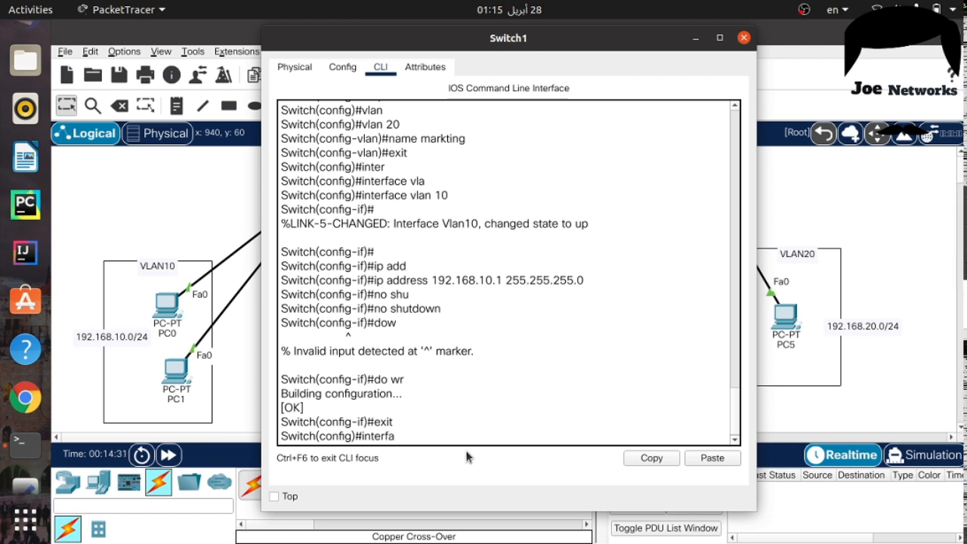
pyautogui.press('Tab')
pyautogui.write('vla')
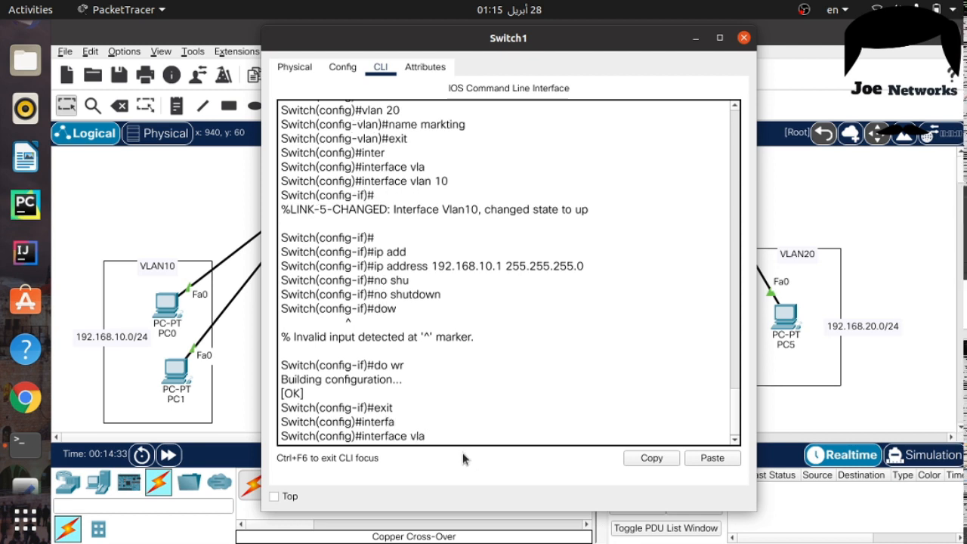
pyautogui.press('Tab')
pyautogui.write('20')
pyautogui.press('Return')
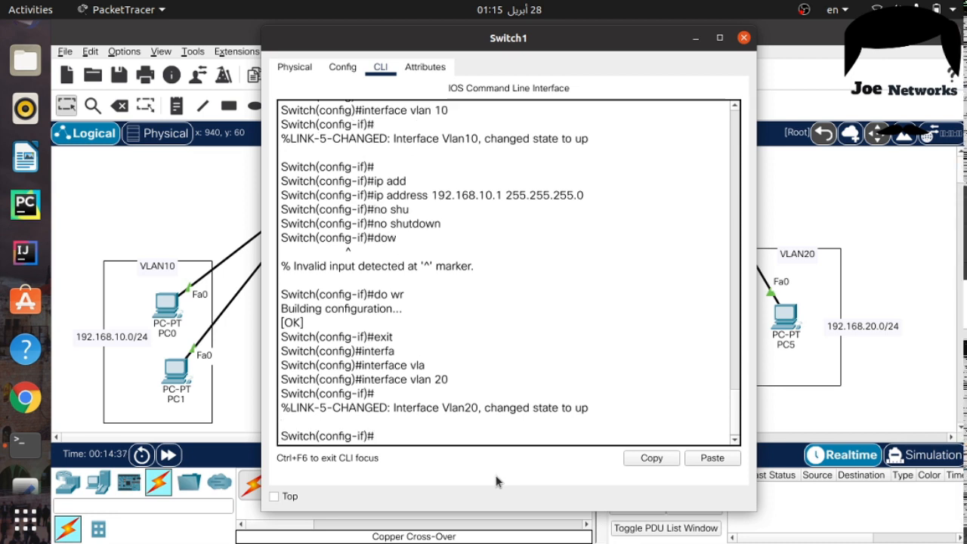
# Assign IP address 192.168.20.1 with subnet mask 255.255.255.0 to the VLAN 20 interface.
pyautogui.write('ip add')
pyautogui.press('Tab')
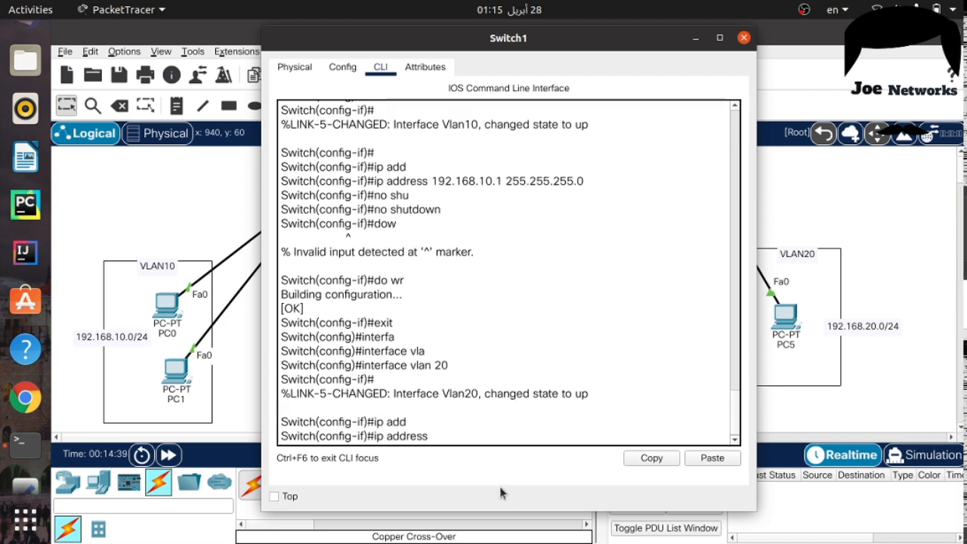
pyautogui.write('192.168.')
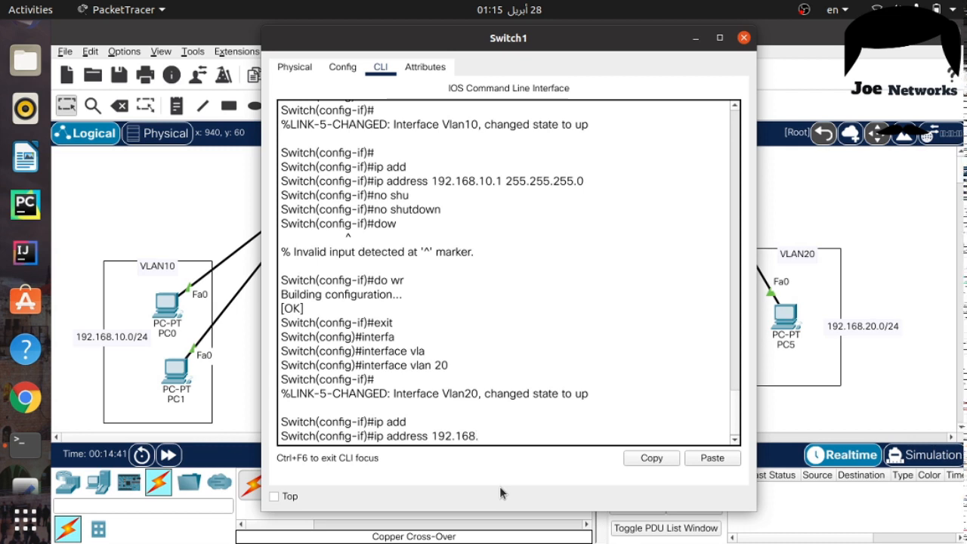
pyautogui.write('20.1 255.255.255.0')
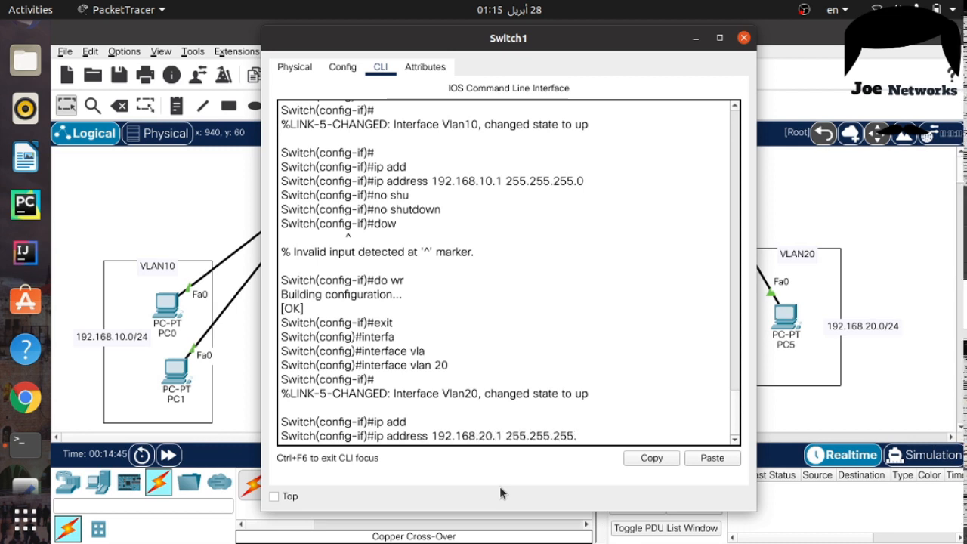
pyautogui.press('Return')
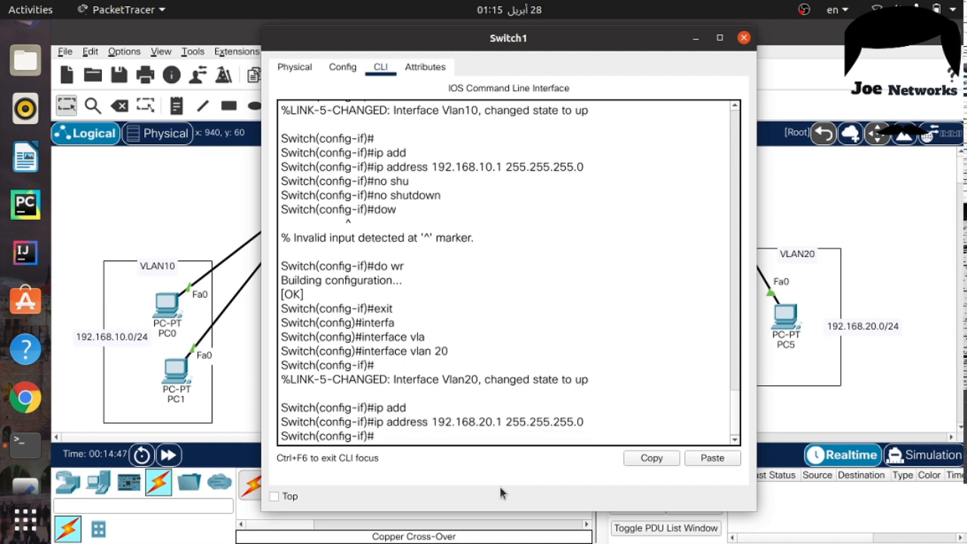
# Save the configuration with do wr and exit the VLAN 20 interface configuration.
pyautogui.write('do wr')
pyautogui.press('Return')
pyautogui.write('exi')
pyautogui.write('t')
pyautogui.press('Return')
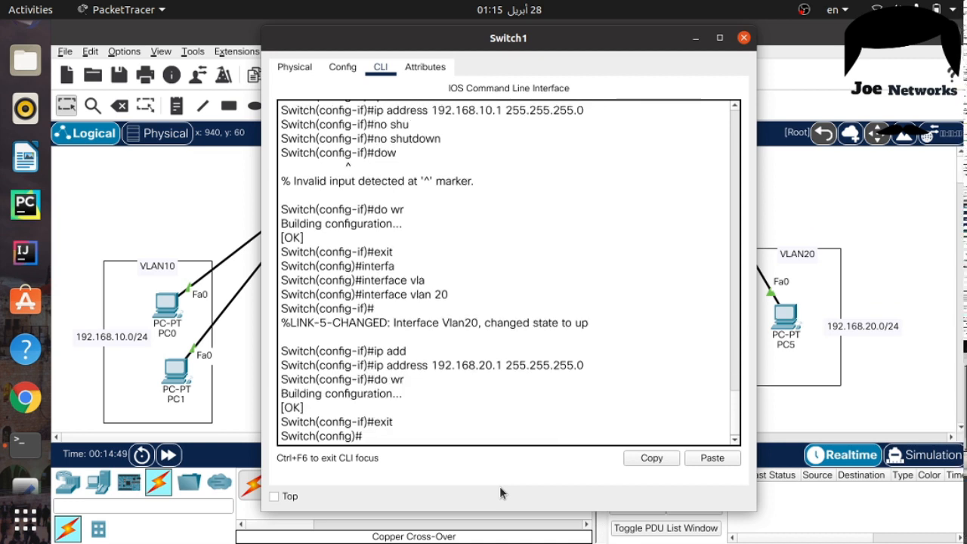
# Enter interface configuration for fa0/1 on Switch1 and set its switchport mode to access.
pyautogui.write('inter')
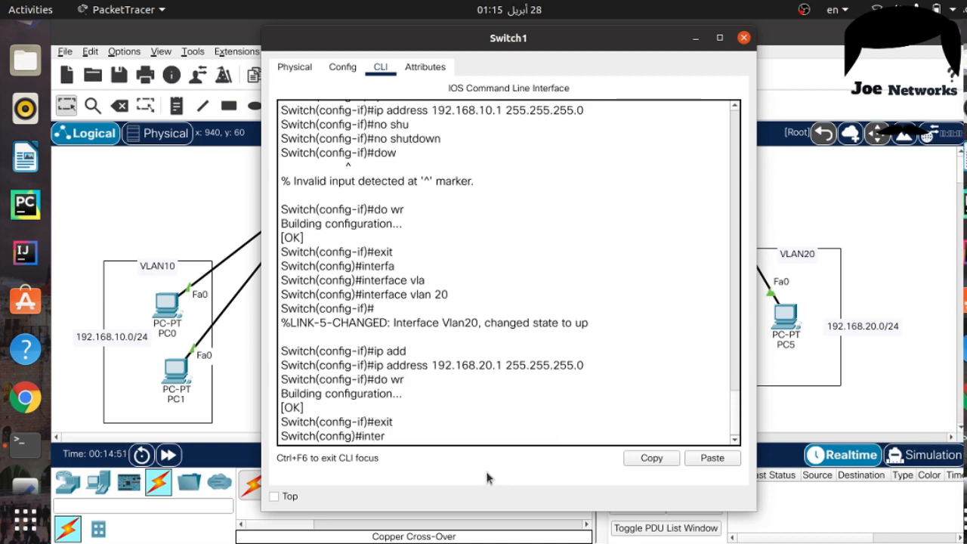
pyautogui.write('fa')
pyautogui.press('Tab')
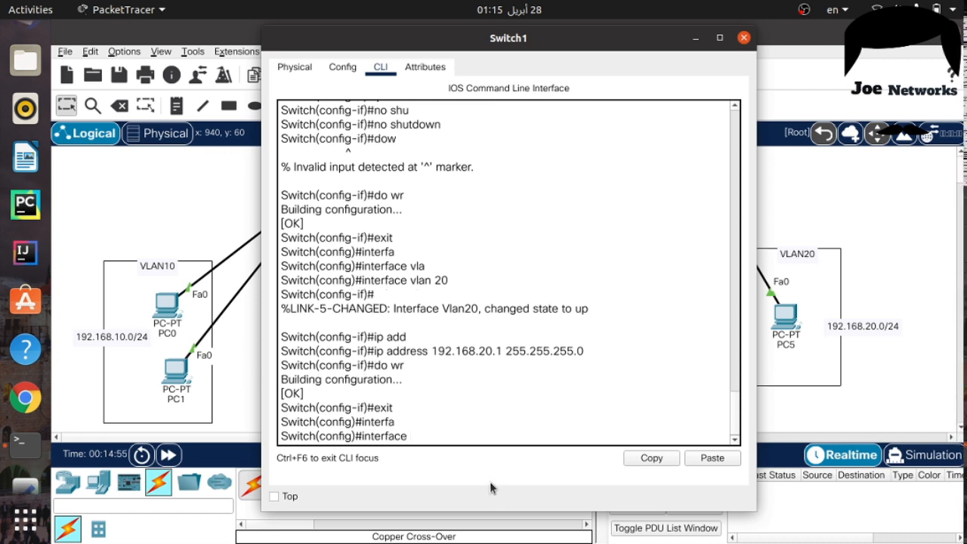
pyautogui.write('fa0/1')
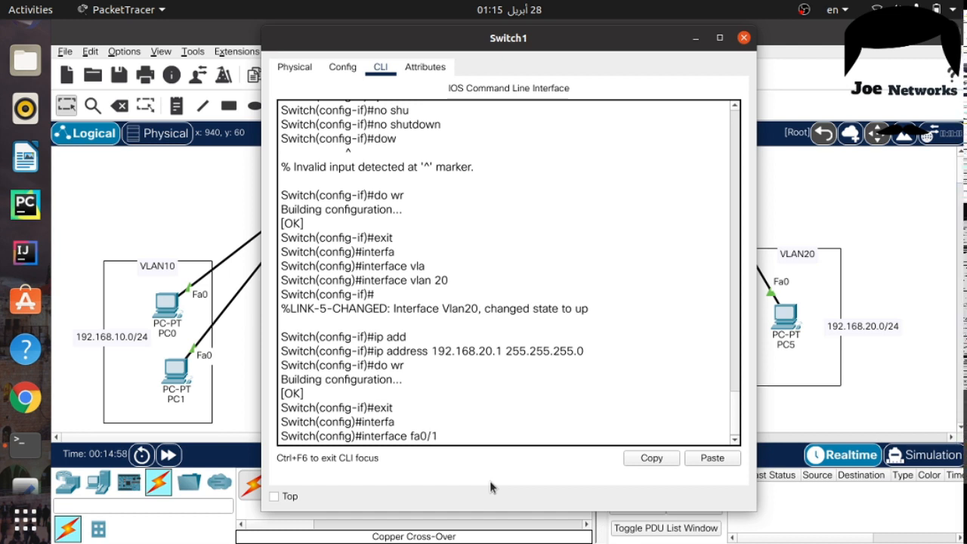
pyautogui.press('Return')
pyautogui.write('swi')
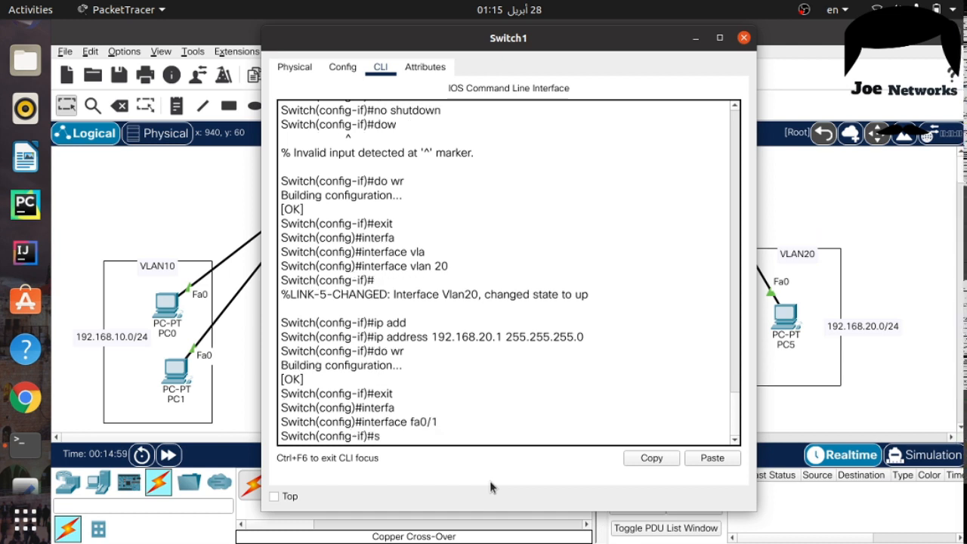
pyautogui.press('Tab')
pyautogui.write('mo')
pyautogui.press('Tab')
pyautogui.write('acc')
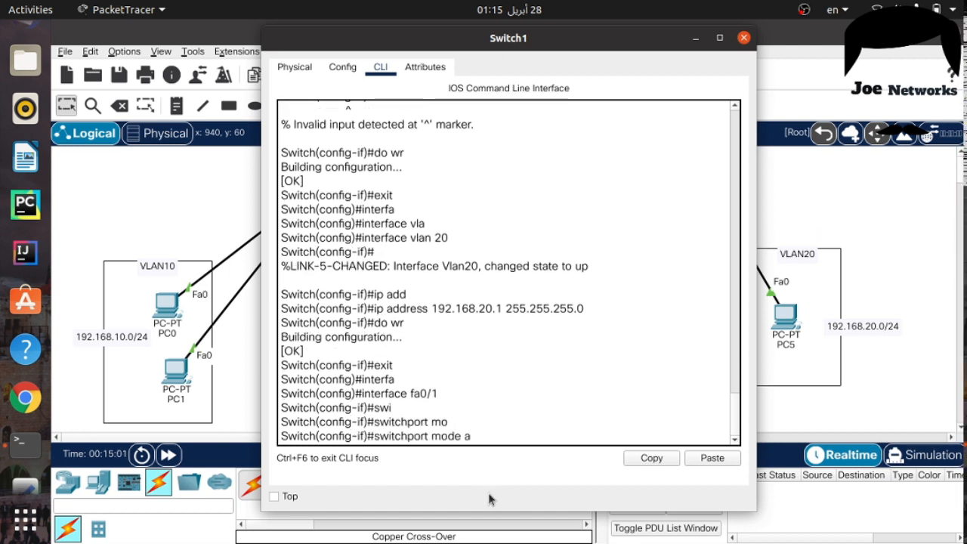
pyautogui.press('Tab')
pyautogui.press('Return')
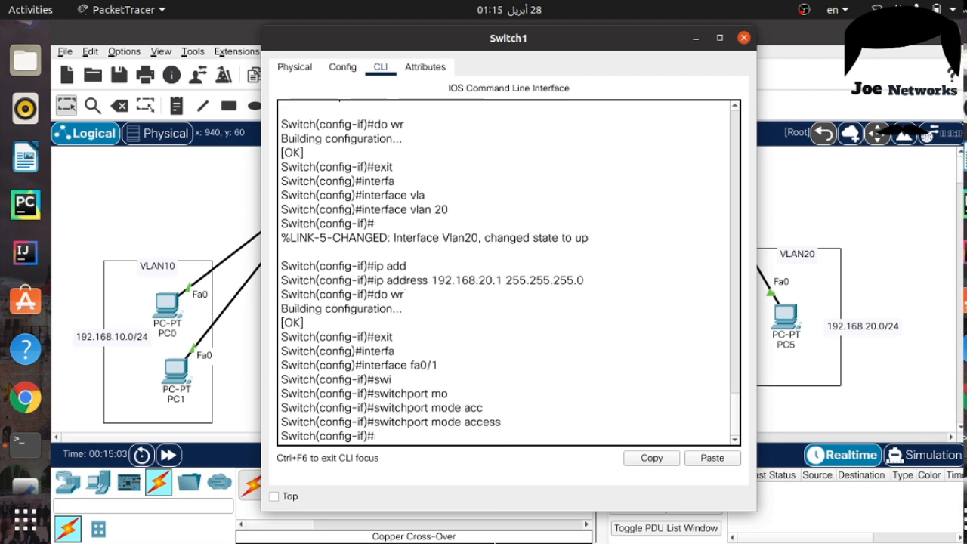
# Assign port fa0/1 to access VLAN 10 and return to global configuration mode.
pyautogui.write('swi')
pyautogui.press('Tab')
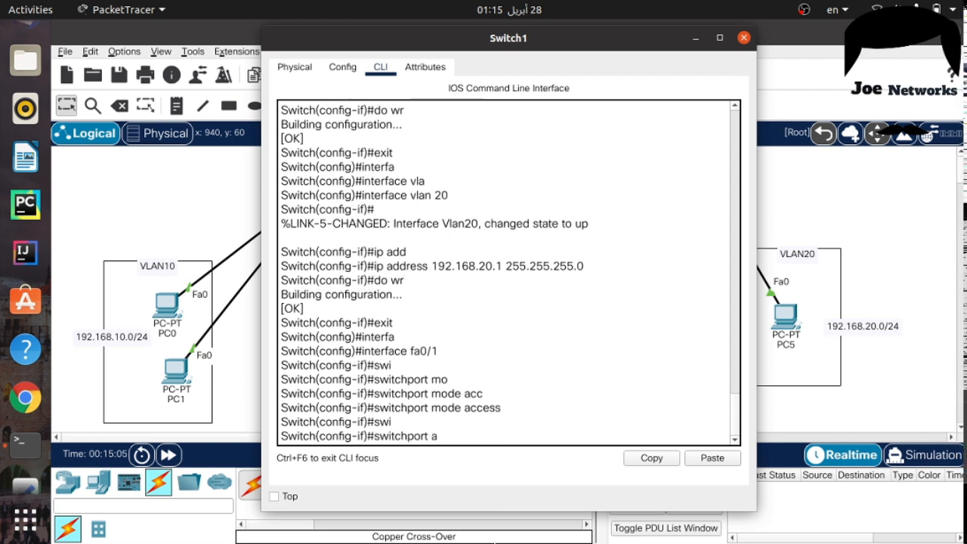
pyautogui.write('acc')
pyautogui.press('Tab')
pyautogui.write('vla')
pyautogui.press('Tab')
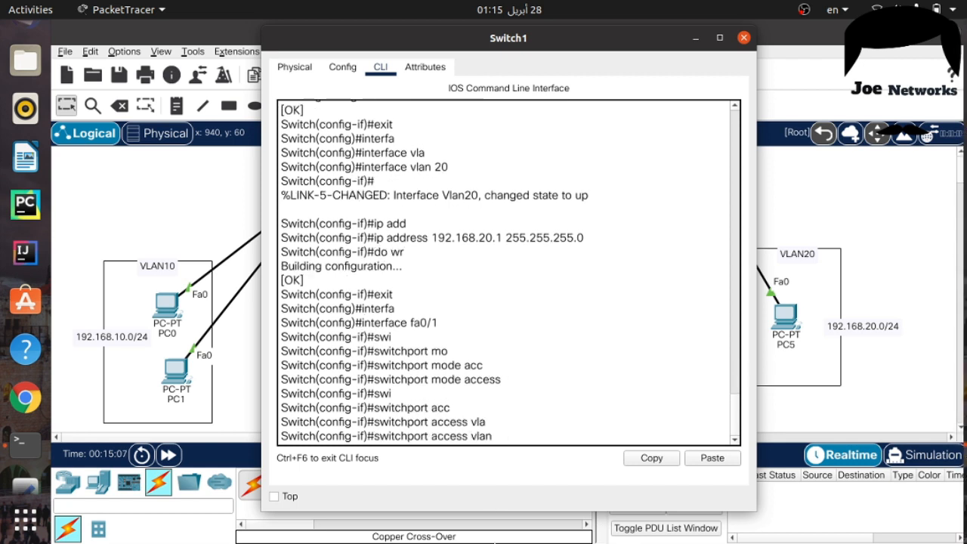
pyautogui.write('10')
pyautogui.press('Return')
pyautogui.press('Return')
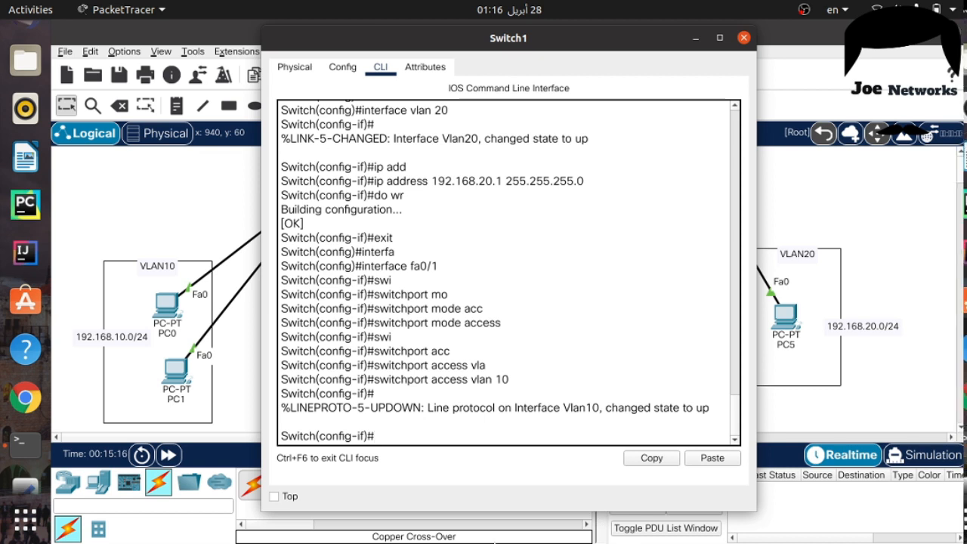
pyautogui.write('exit')
pyautogui.press('Return')
pyautogui.write('interface')
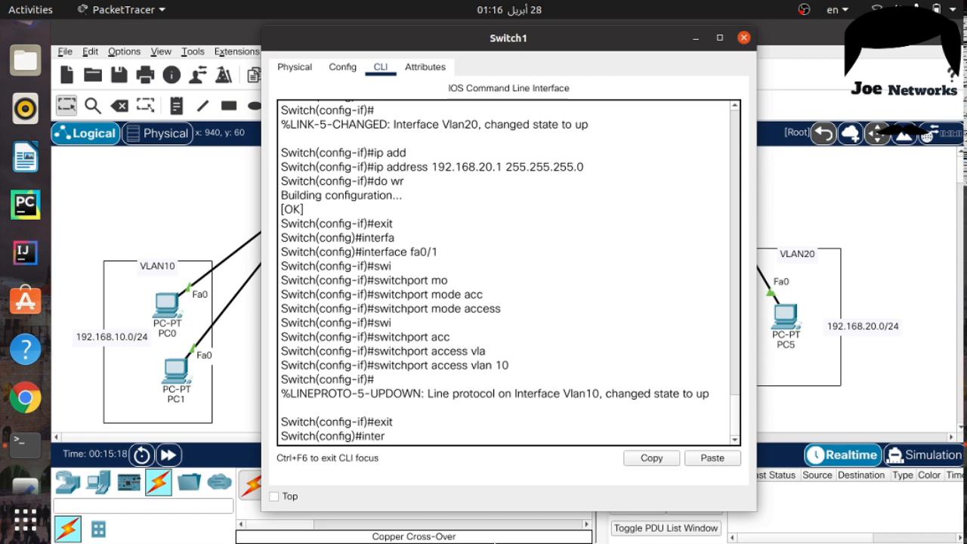
pyautogui.press('Tab')
pyautogui.write('vla')
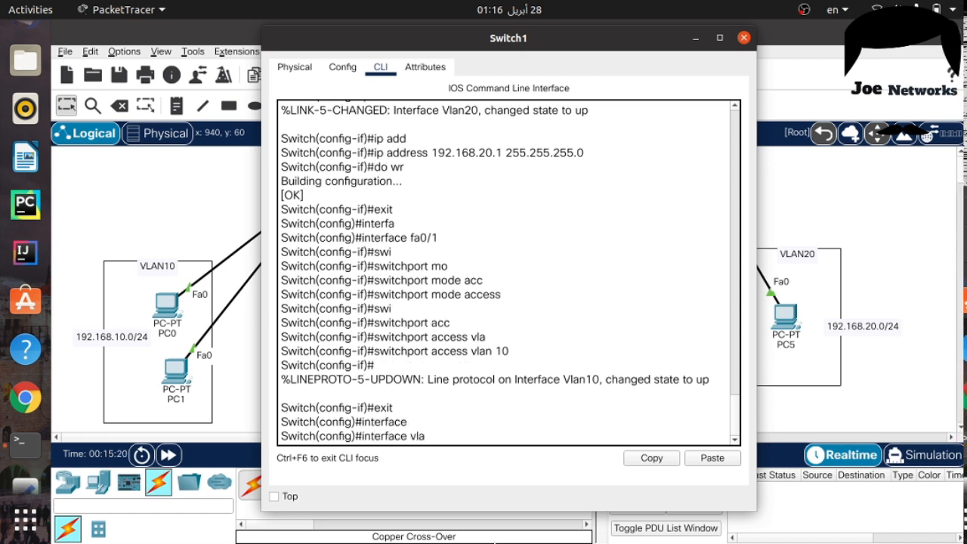
pyautogui.press('Tab')
pyautogui.write('20')
pyautogui.press('Return')
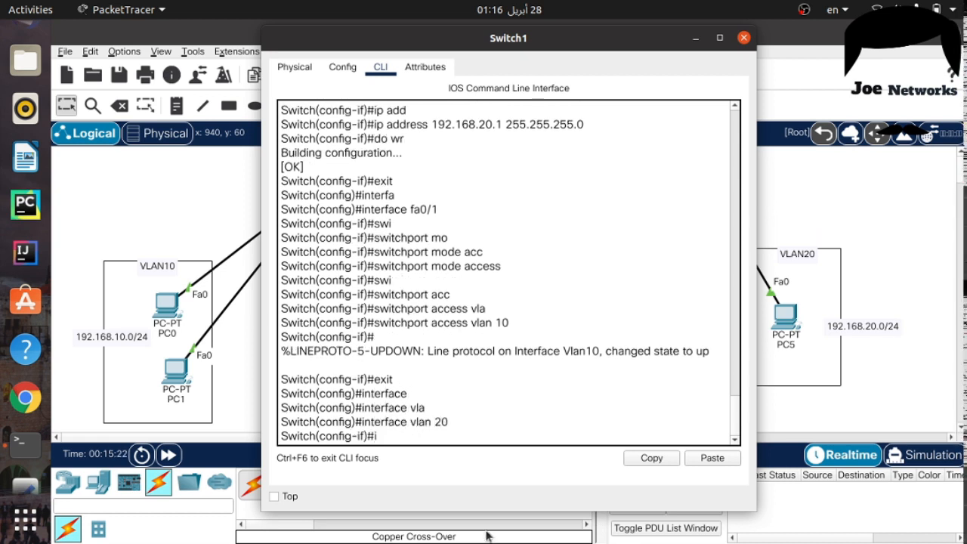
pyautogui.write('ip')
pyautogui.press('BackSpace')
pyautogui.press('BackSpace')
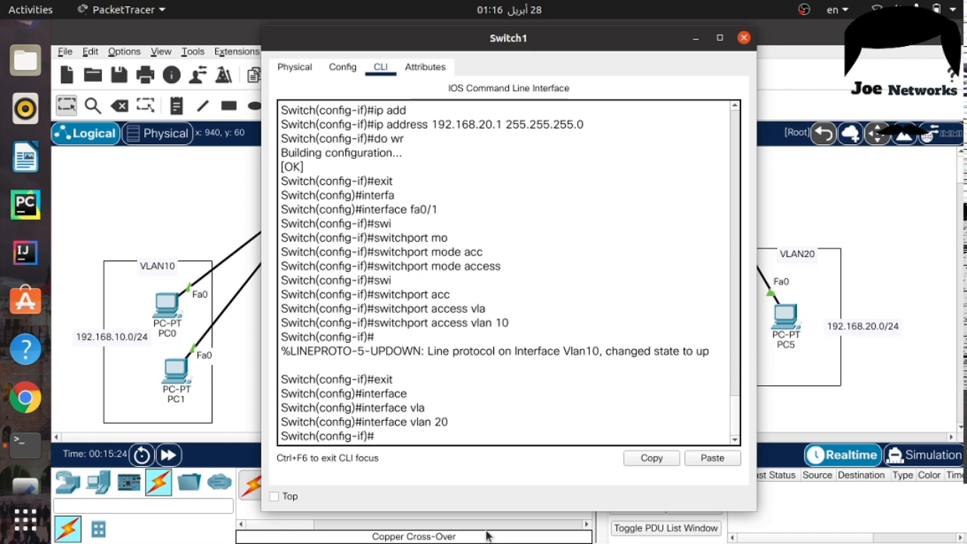
pyautogui.write('exit')
pyautogui.press('Return')
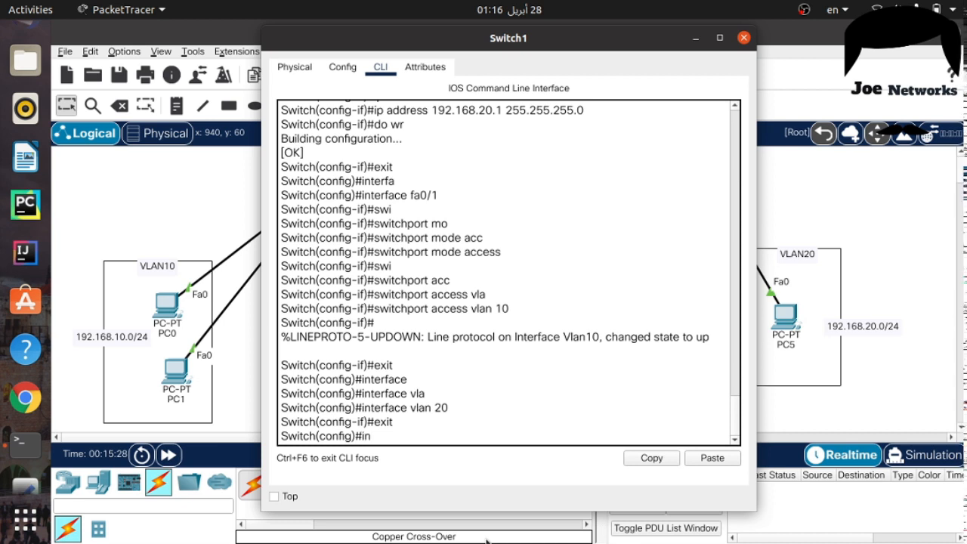
# Enter interface configuration for fa0/2 on Switch1 and set its switchport mode to access.
pyautogui.write('inter')
pyautogui.press('Tab')
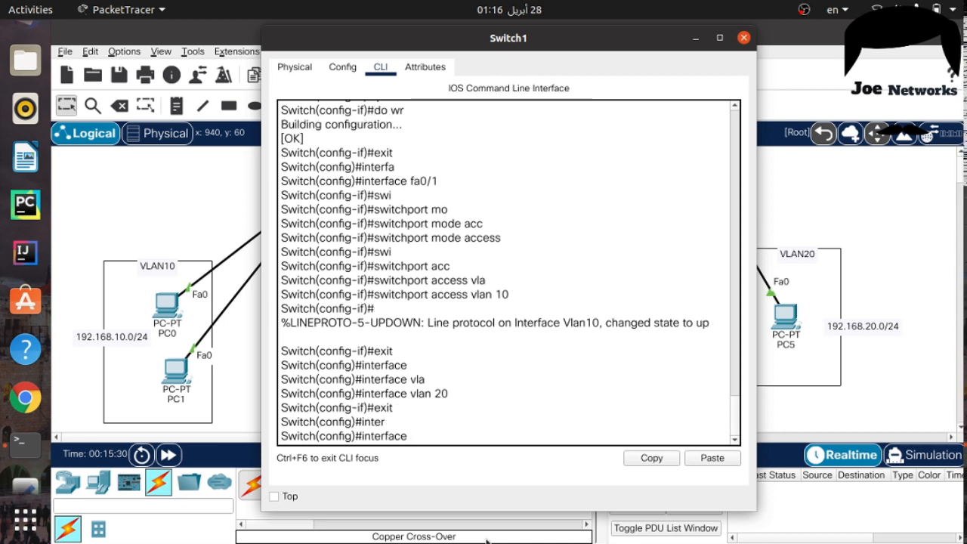
pyautogui.write('fa0')
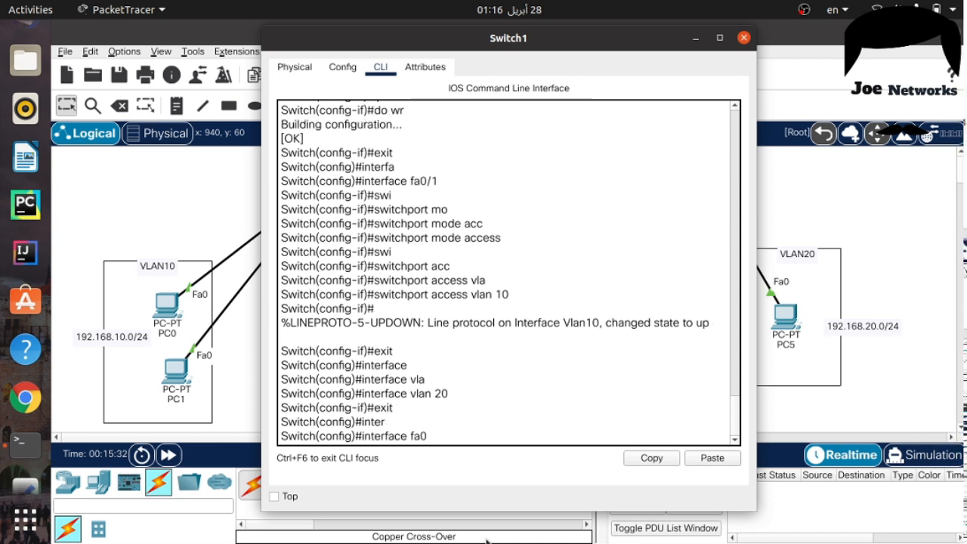
pyautogui.write('/2')
pyautogui.press('Return')
pyautogui.write('s')
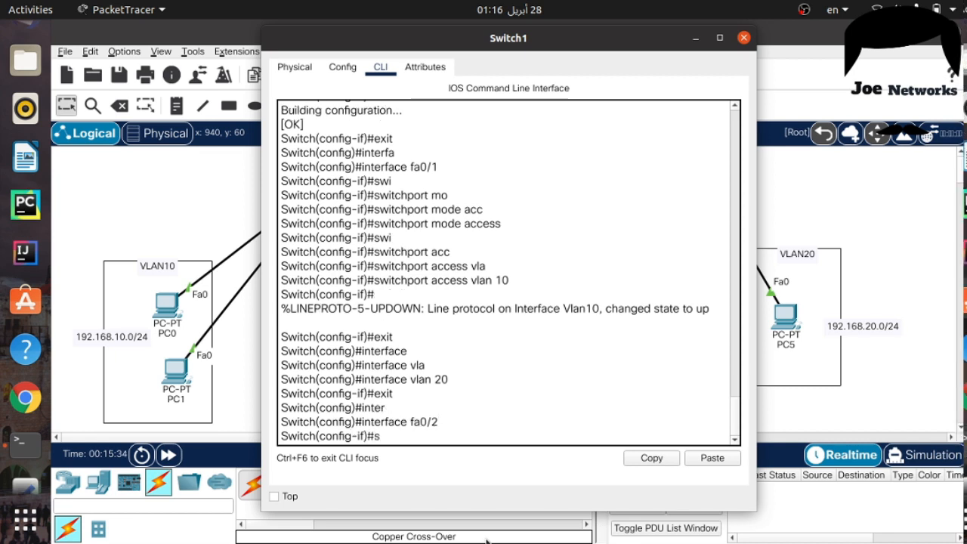
pyautogui.write('wi')
pyautogui.press('Tab')
pyautogui.write('mo')
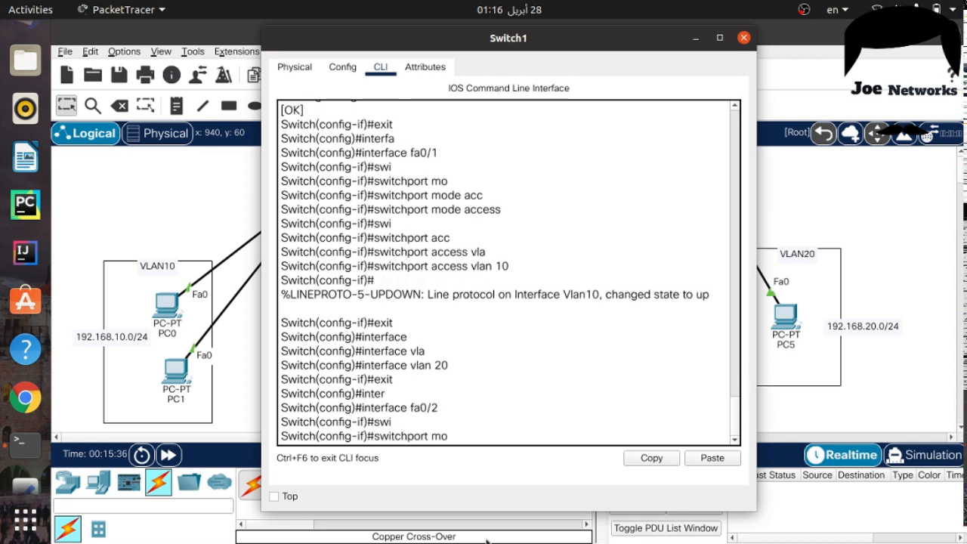
pyautogui.press('Tab')
pyautogui.write('acc')
pyautogui.press('Tab')
pyautogui.press('Return')
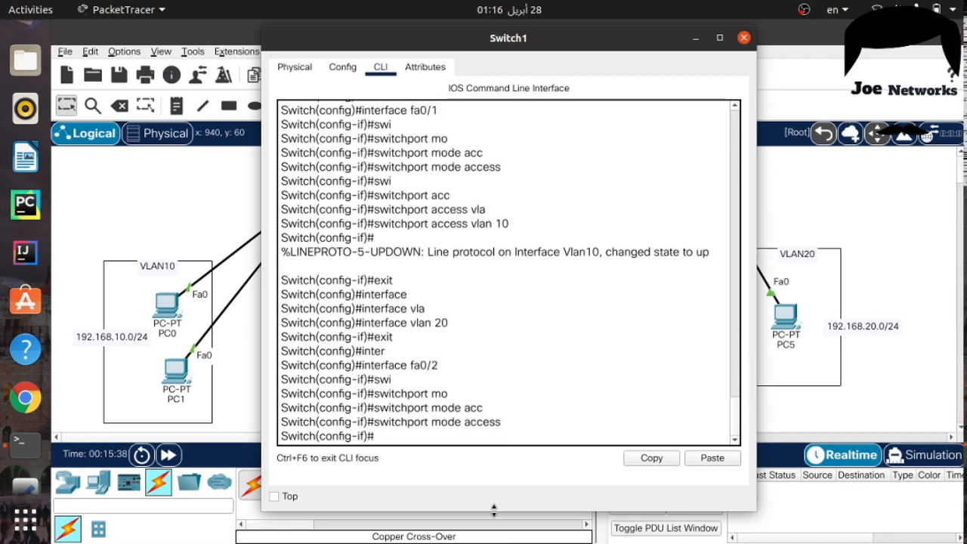
# Assign port fa0/2 to access VLAN 20.
pyautogui.write('swi')
pyautogui.press('Tab')
pyautogui.write('acc')
pyautogui.press('Tab')
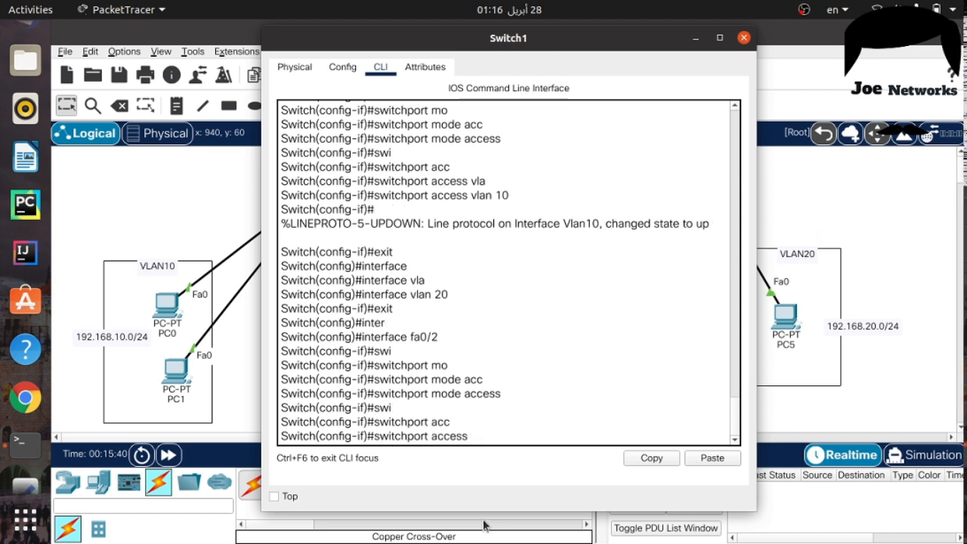
pyautogui.write('vla')
pyautogui.press('Tab')
pyautogui.write('20')
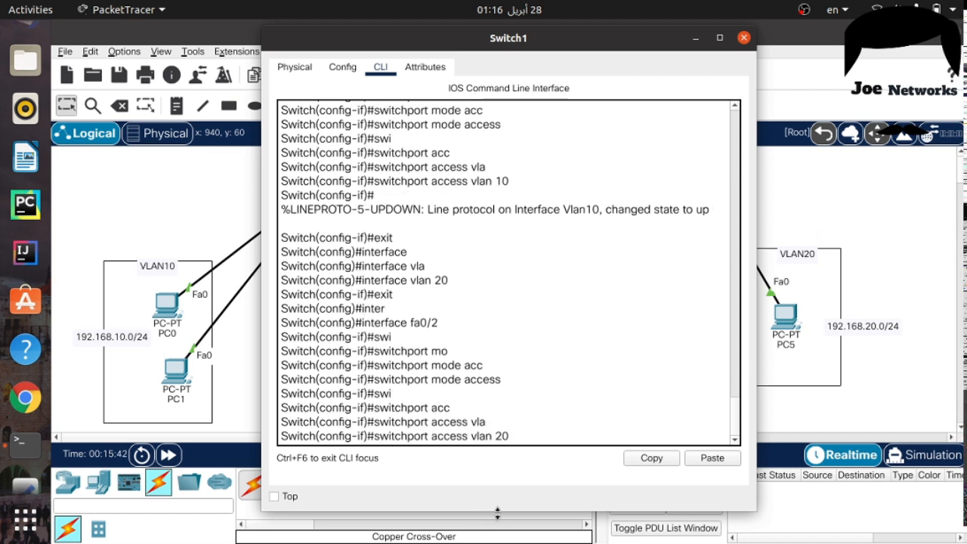
pyautogui.press('Return')
pyautogui.press('Return')
pyautogui.press('Return')
# Save the configuration with do wr and exit the fa0/2 interface configuration.
pyautogui.write('do wr')
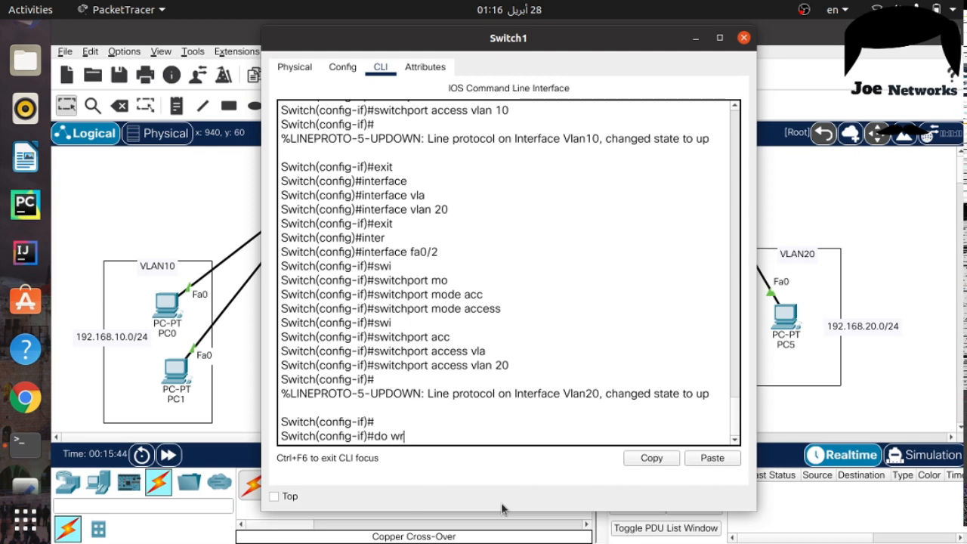
pyautogui.press('Return')
pyautogui.write('exit')
pyautogui.press('Return')
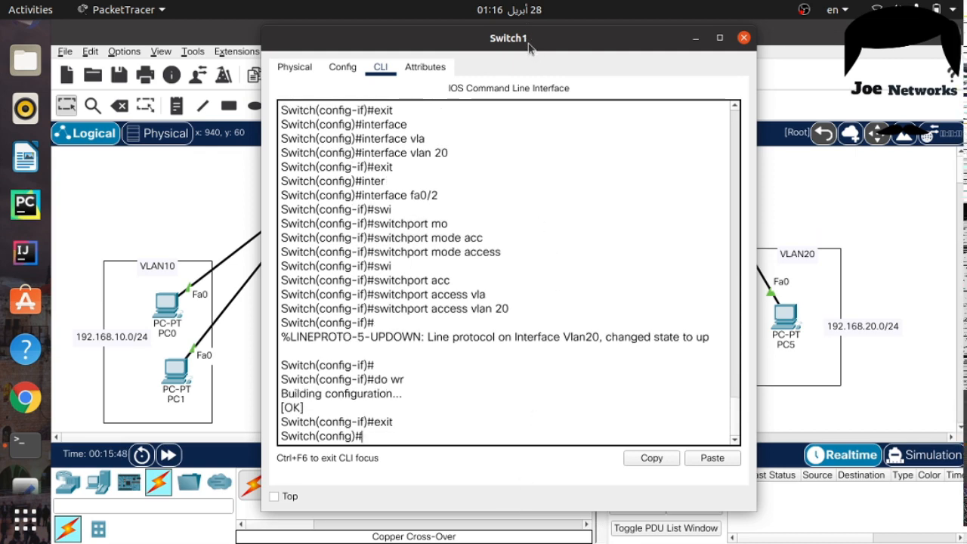
# Check the inter-switch link's port in the topology and enter interface configuration for fa0/3 on Switch1.
pyautogui.moveTo(527, 39); pyautogui.dragTo(573, 262)
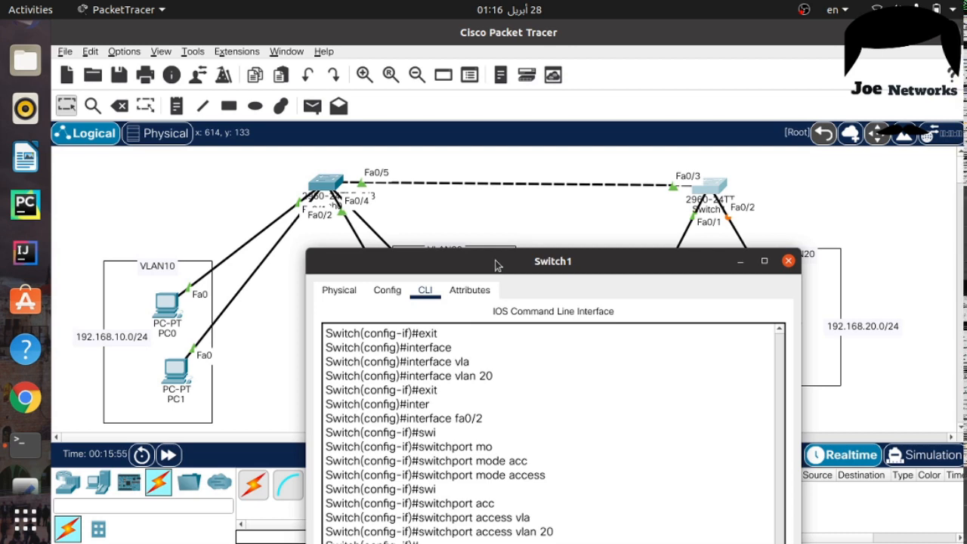
pyautogui.moveTo(495, 260); pyautogui.dragTo(464, 106)
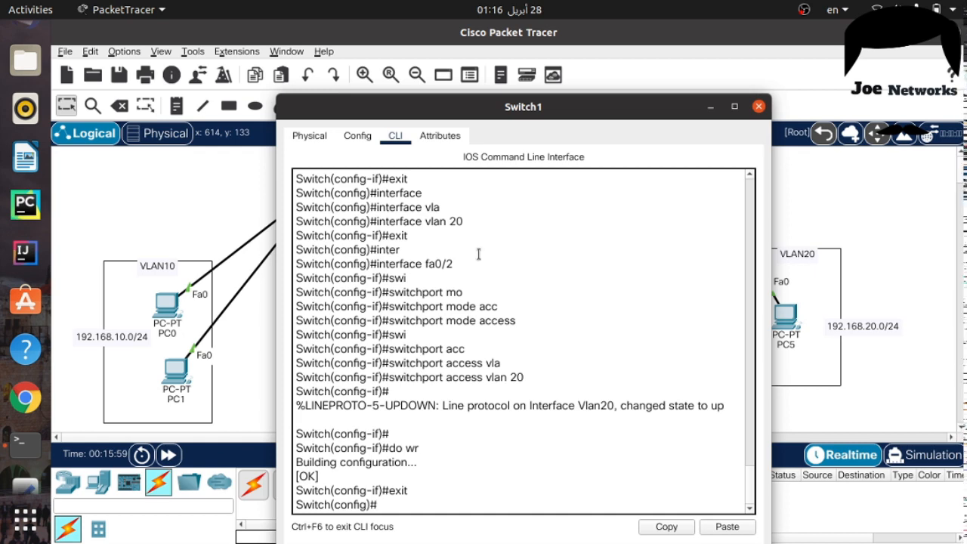
pyautogui.moveTo(550, 105); pyautogui.dragTo(599, 277)
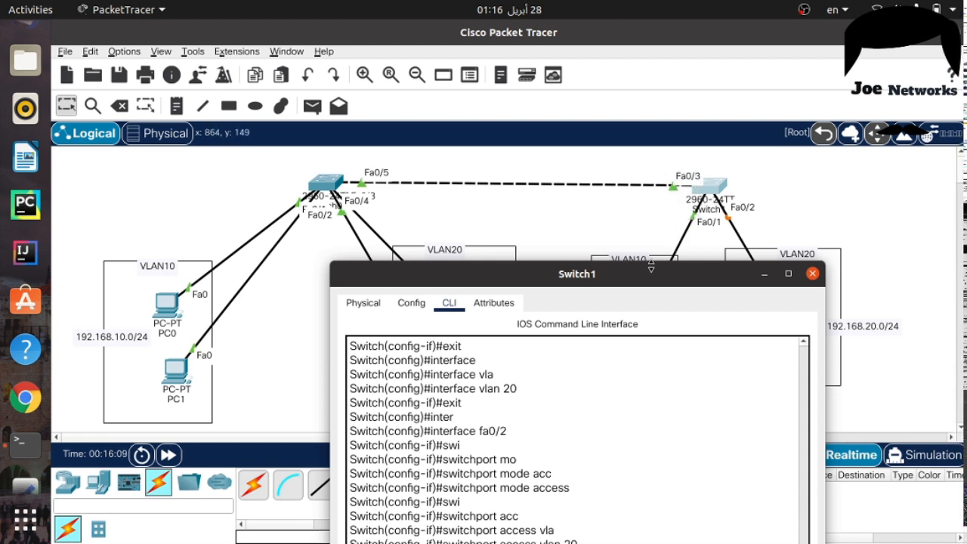
pyautogui.moveTo(648, 281); pyautogui.dragTo(655, 123)
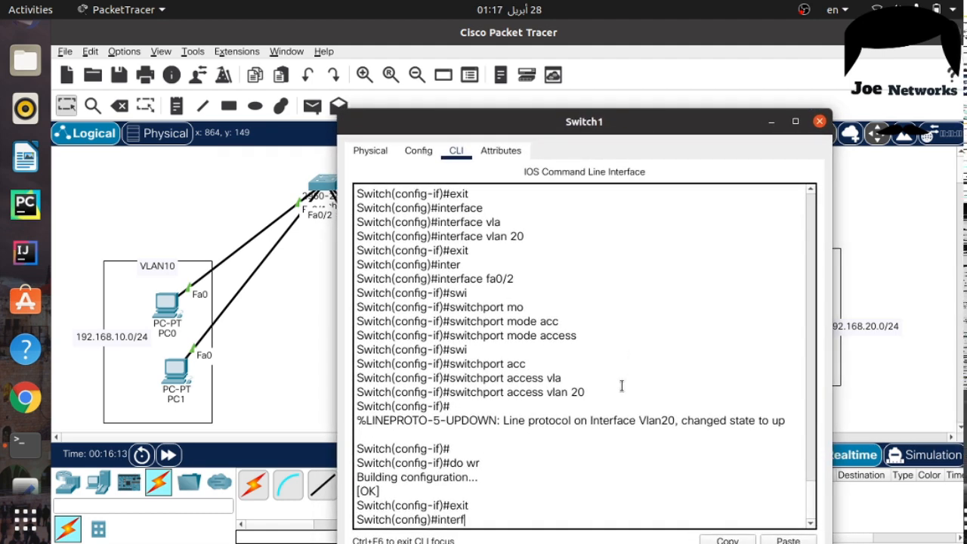
pyautogui.press('Tab')
pyautogui.write('f')
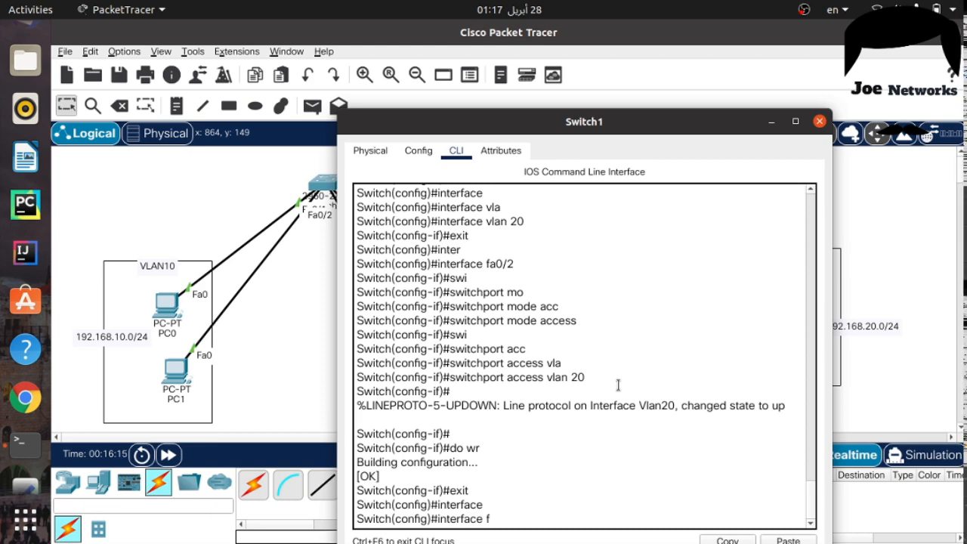
pyautogui.write('a0/3')
pyautogui.press('Return')
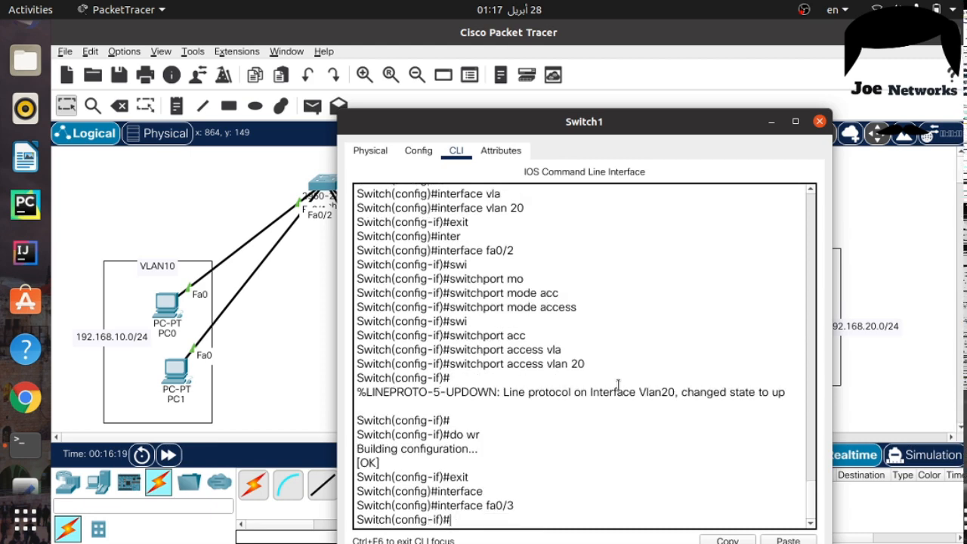
# Set the switchport mode of fa0/3 on Switch1 to trunk.
pyautogui.write('sw')
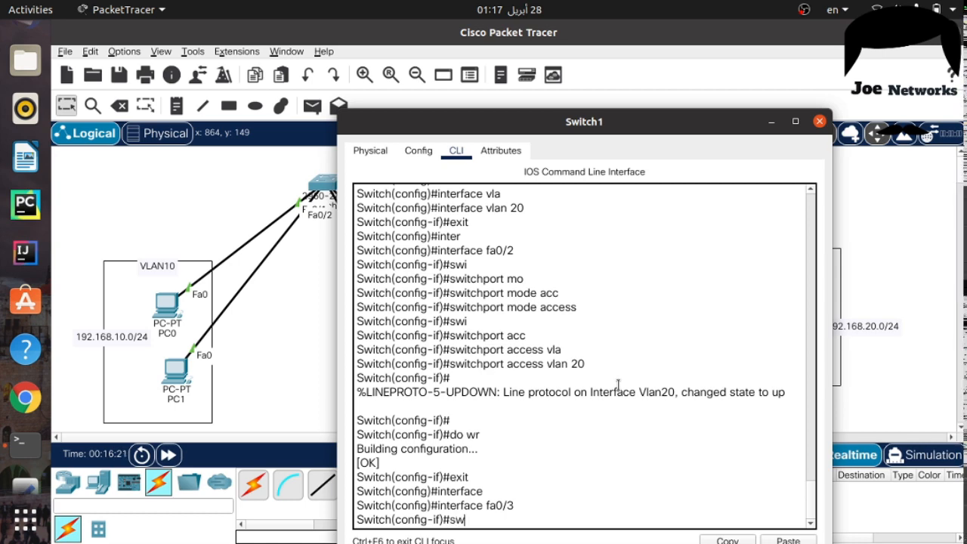
pyautogui.write('i')
pyautogui.press('Tab')
pyautogui.write('mo')
pyautogui.press('Tab')
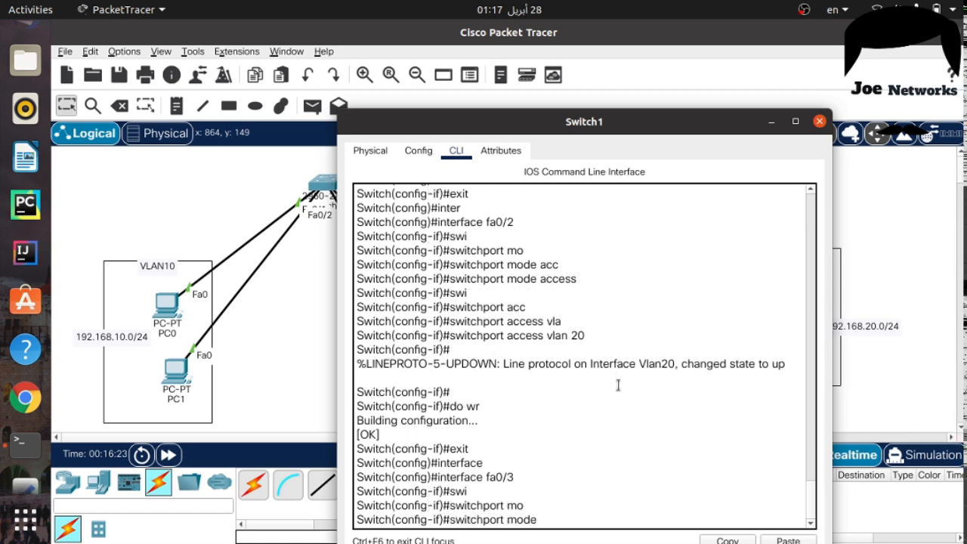
pyautogui.write('tru')
pyautogui.press('Tab')
pyautogui.press('Return')
pyautogui.press('Return')
pyautogui.press('Return')
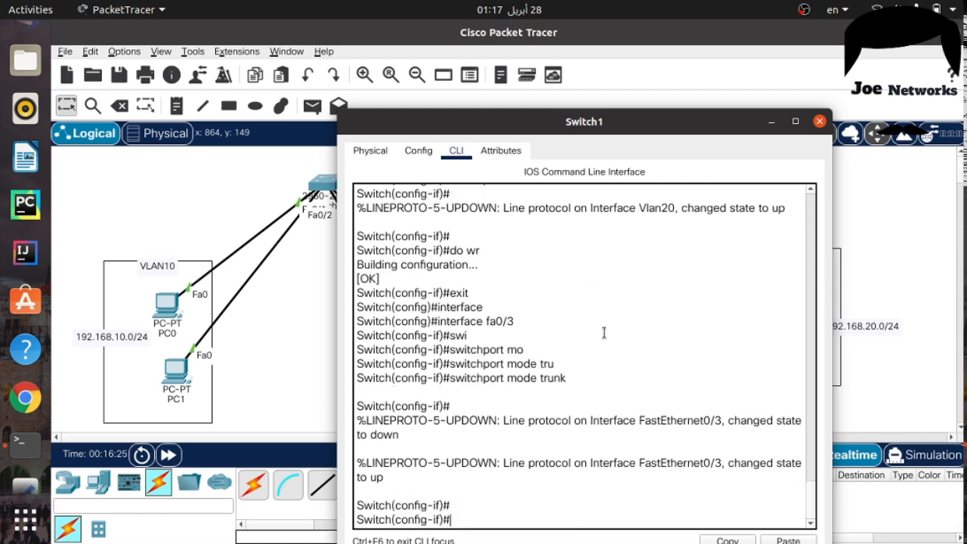
# Save Switch1's configuration with do wr, exit the fa0/3 interface configuration and close the Switch1 window.
pyautogui.write('do wr')
pyautogui.press('Return')
pyautogui.write('exit')
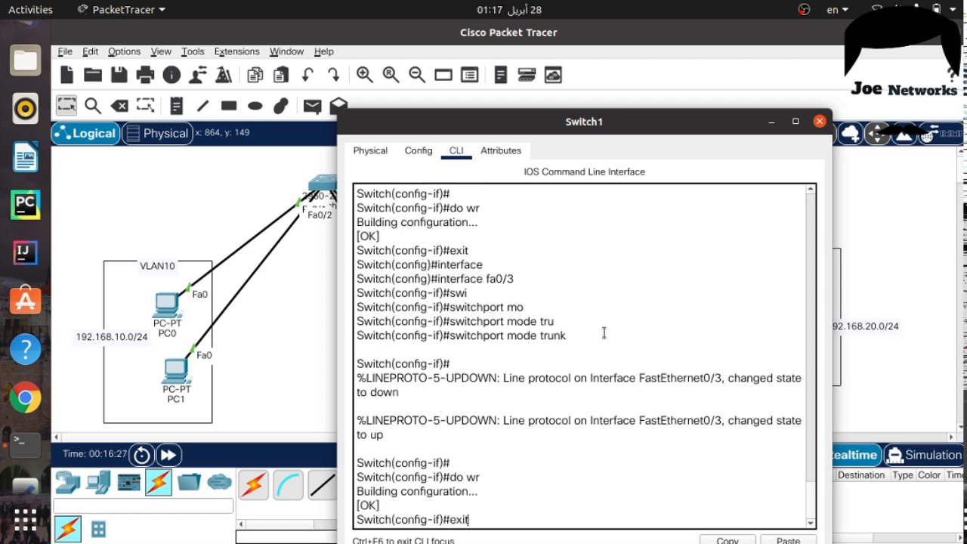
pyautogui.press('Return')
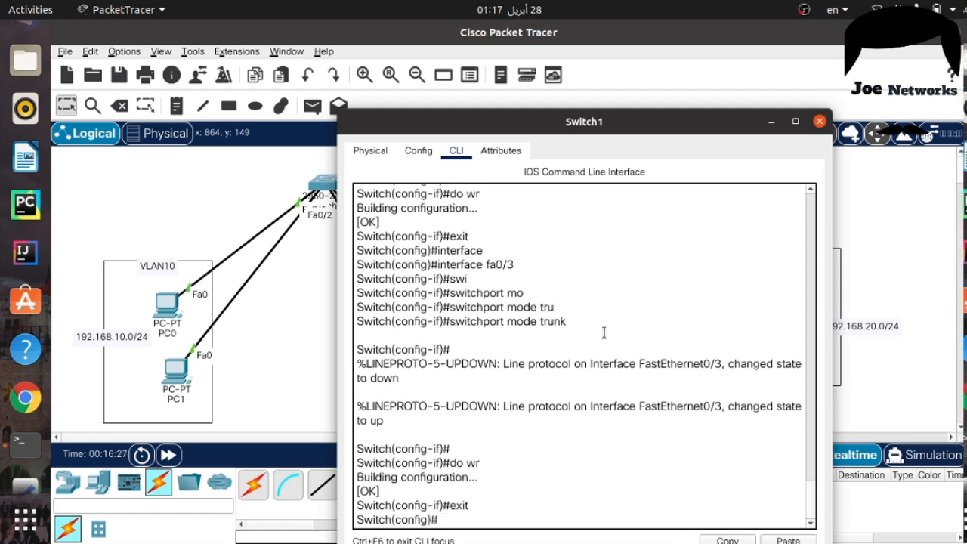
pyautogui.click(820, 121)
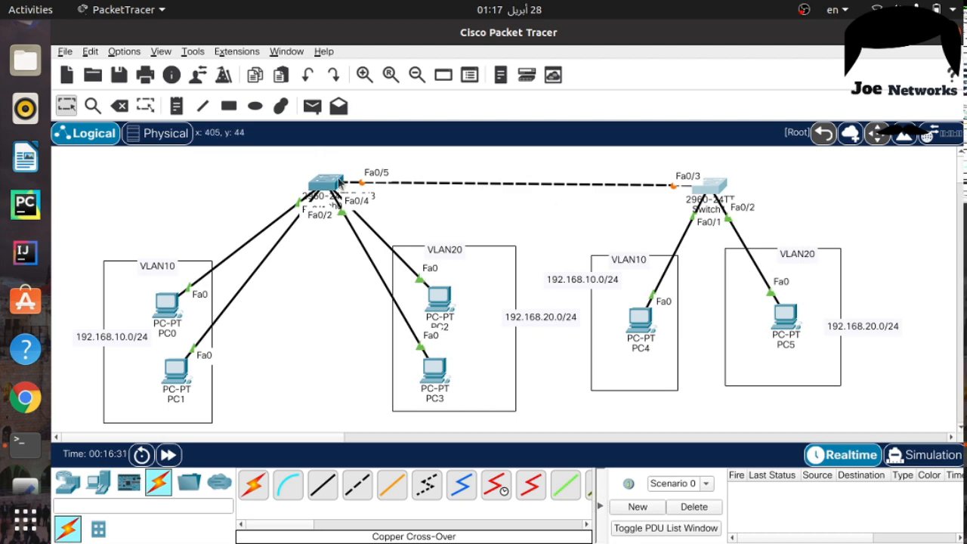
# Open Switch0's command line and enter privileged mode followed by global configuration mode from the terminal.
pyautogui.click(335, 185)
pyautogui.moveTo(458, 47); pyautogui.dragTo(455, 90)
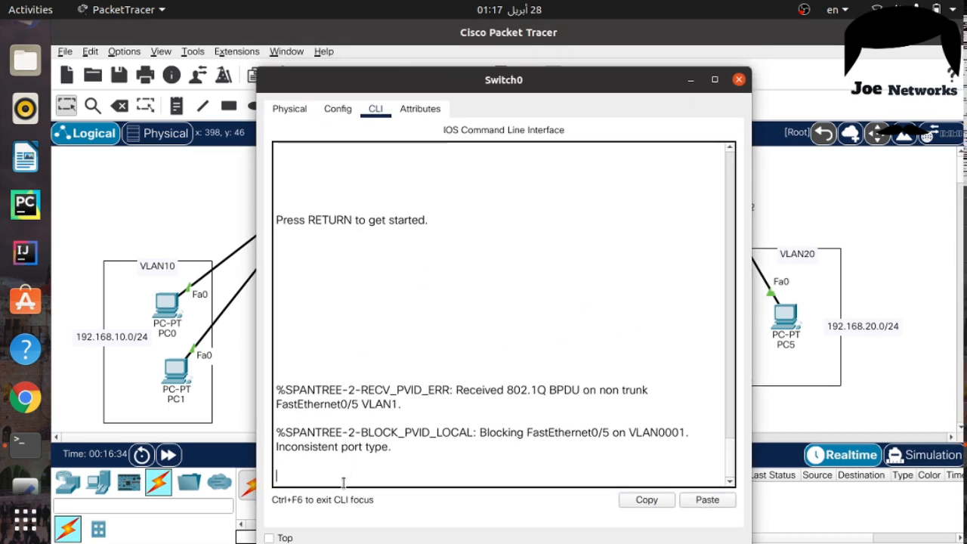
pyautogui.press('Return')
pyautogui.press('Return')
pyautogui.write('ena')
pyautogui.press('Return')
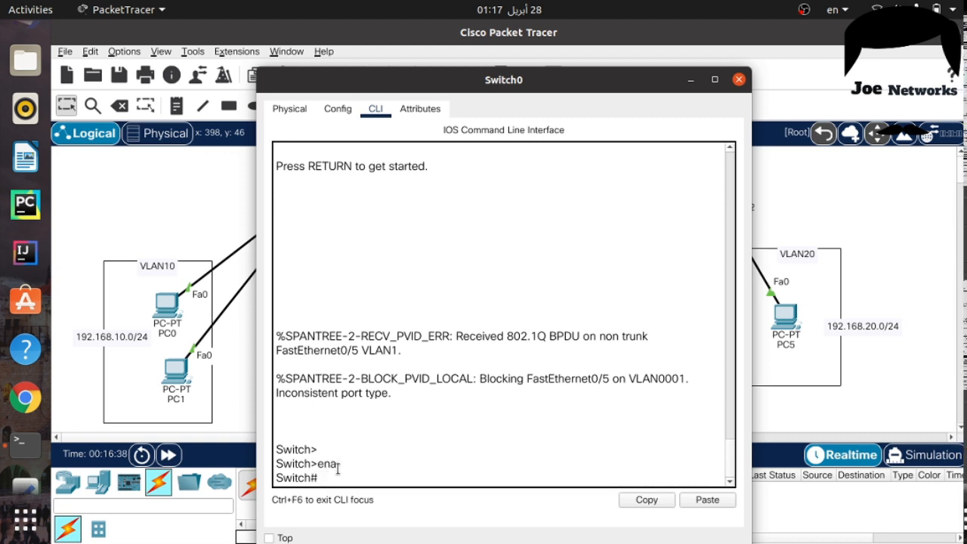
pyautogui.write('config')
pyautogui.press('Return')
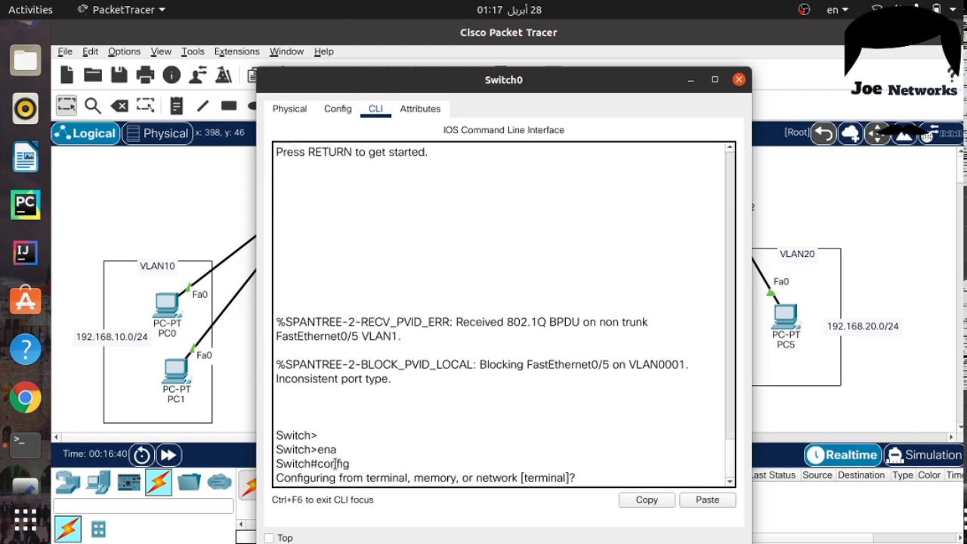
pyautogui.press('Return')
pyautogui.press('Return')
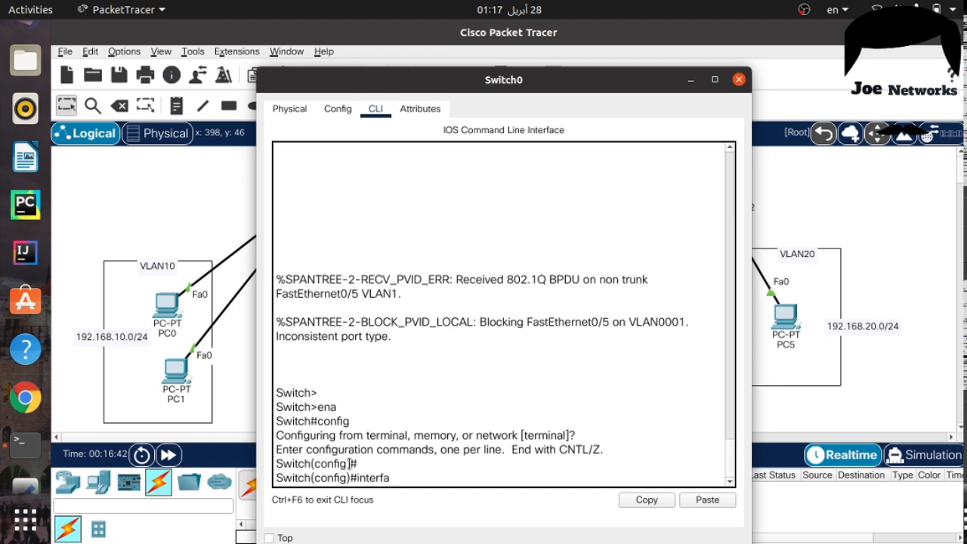
# Enter interface configuration for the inter-switch port fa0/5 on Switch0.
pyautogui.write('interfac')
pyautogui.press('Tab')
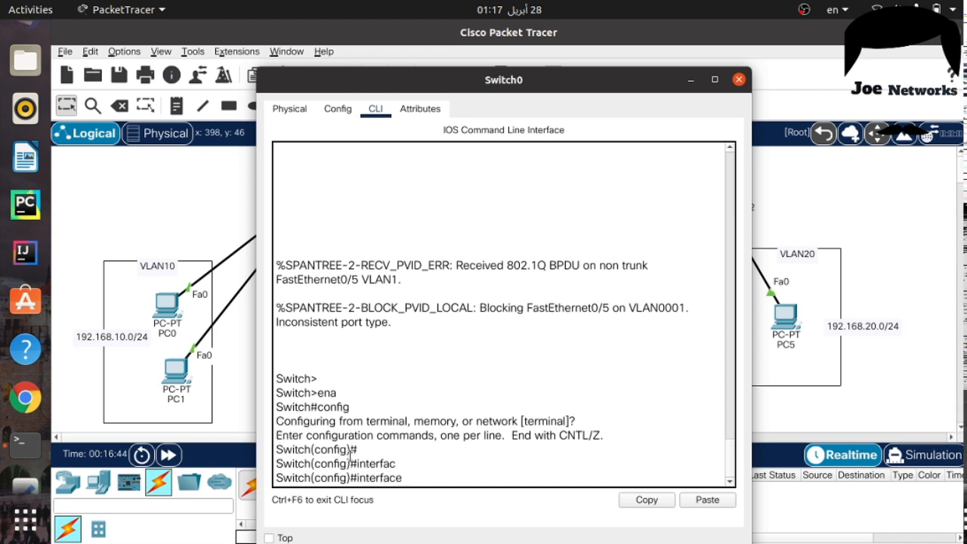
pyautogui.moveTo(482, 84); pyautogui.dragTo(503, 89)
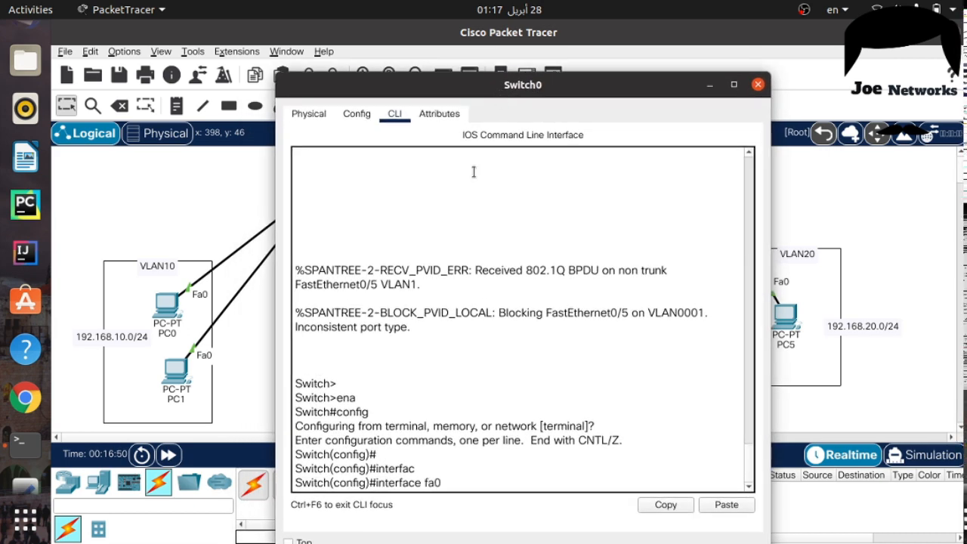
pyautogui.press('Return')
# Set the switchport mode of fa0/5 on Switch0 to trunk.
pyautogui.write('s')
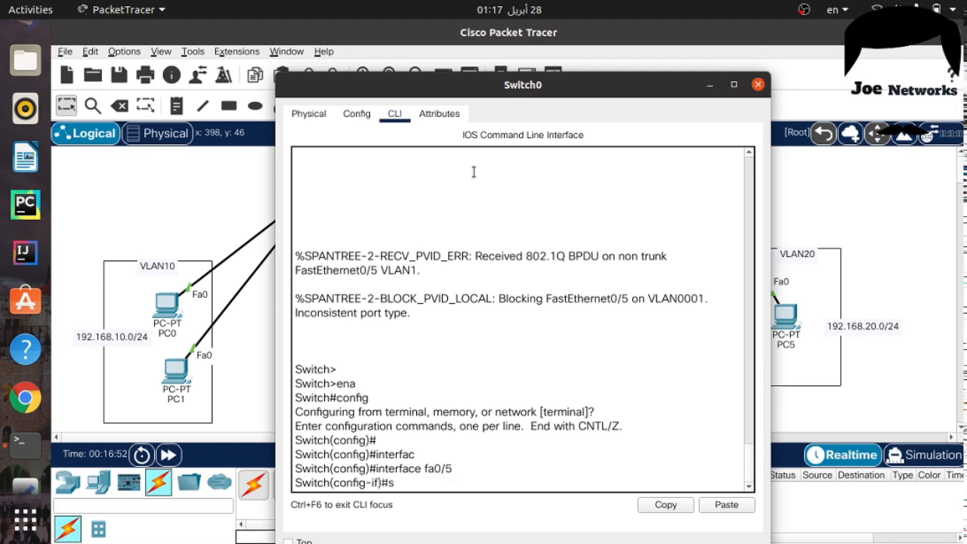
pyautogui.write('wi')
pyautogui.press('Tab')
pyautogui.write('mo')
pyautogui.press('Tab')
pyautogui.write('tr')
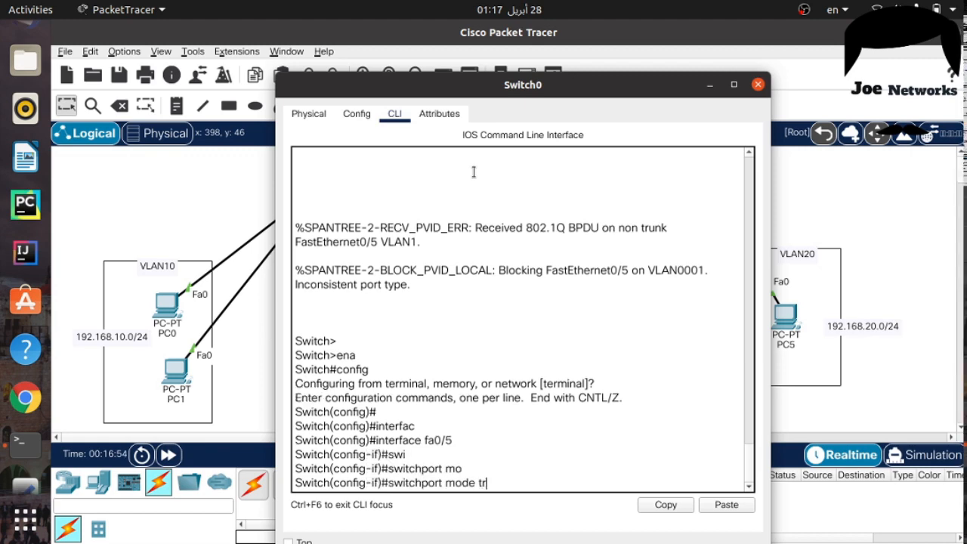
pyautogui.write('u')
pyautogui.press('Tab')
pyautogui.press('Return')
# Save Switch0's configuration with do wr, exit the fa0/5 interface configuration and close the Switch0 window.
pyautogui.write('do wr')
pyautogui.press('Return')
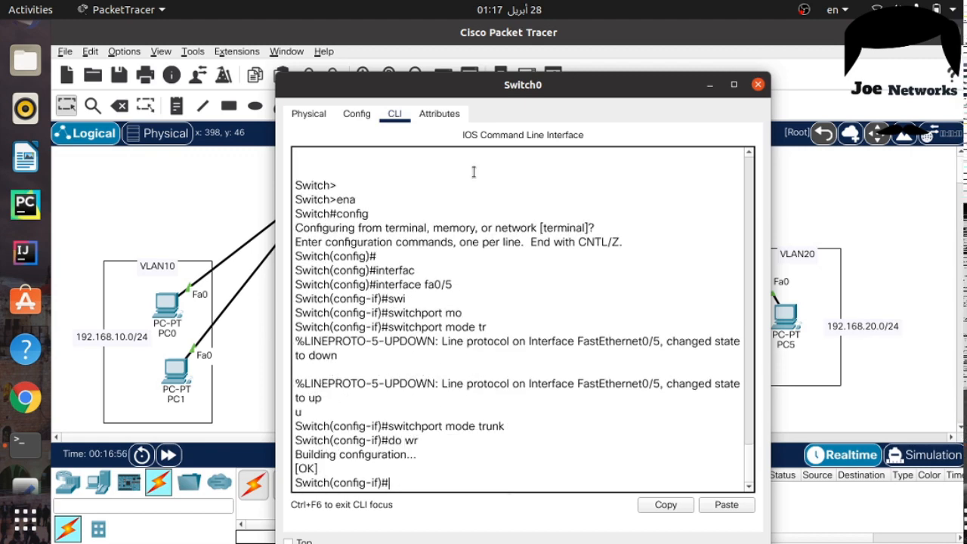
pyautogui.write('exit')
pyautogui.press('Return')
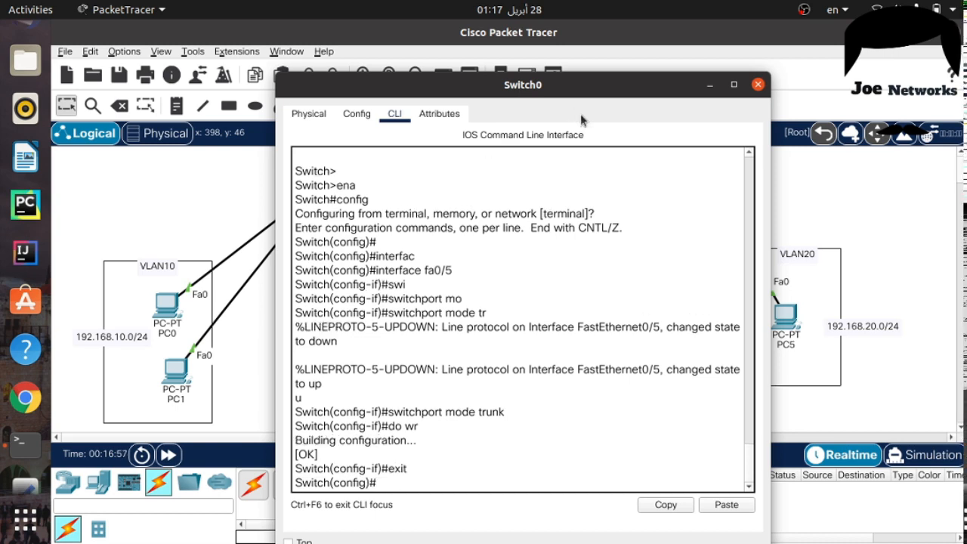
pyautogui.click(758, 83)
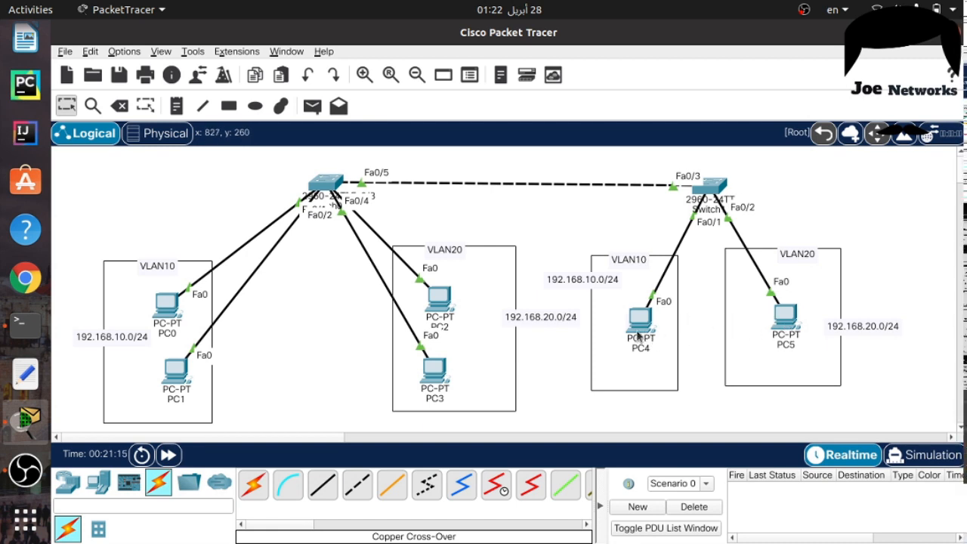
# Give PC4 the static IPv4 address 192.168.10.4 with subnet mask 255.255.255.0 in its IP configuration.
pyautogui.moveTo(639, 335)
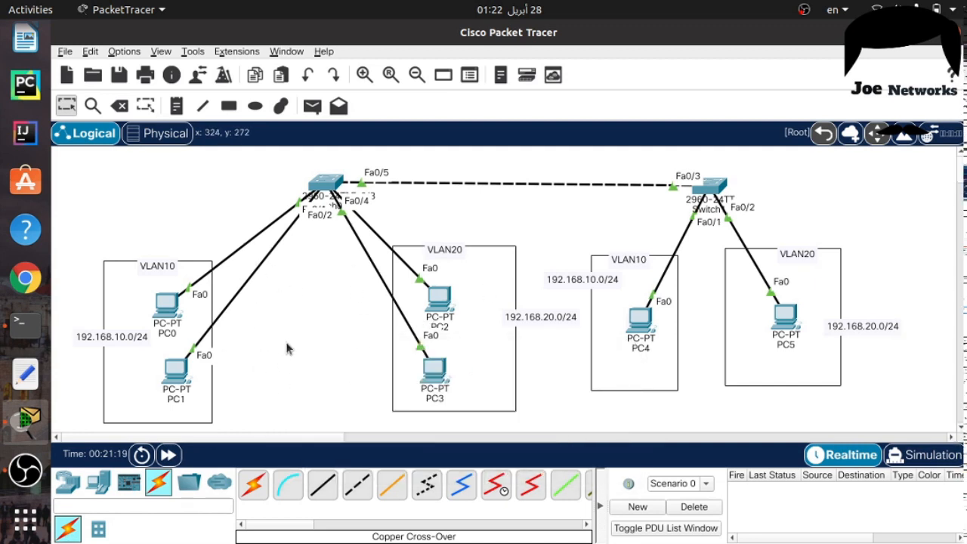
pyautogui.click(648, 321)
pyautogui.click(340, 120)
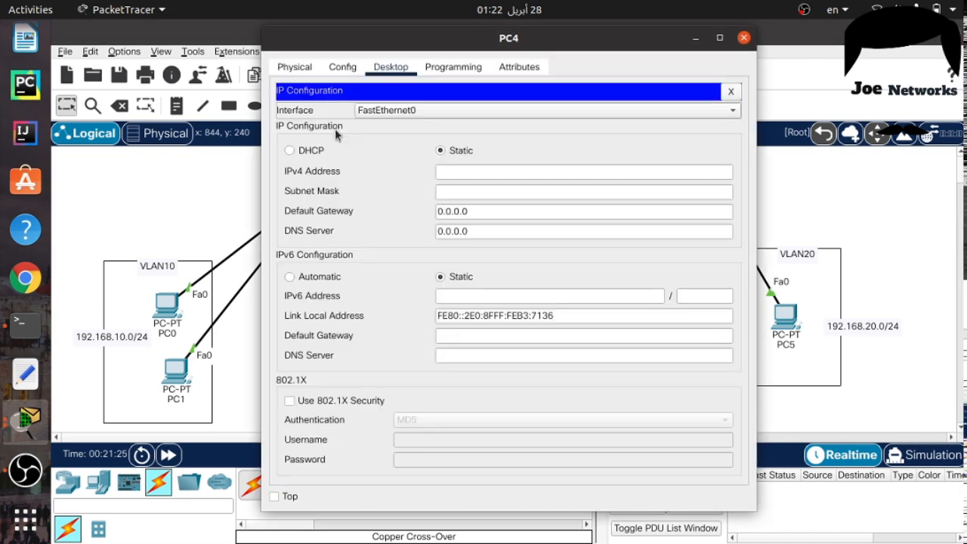
pyautogui.click(473, 170)
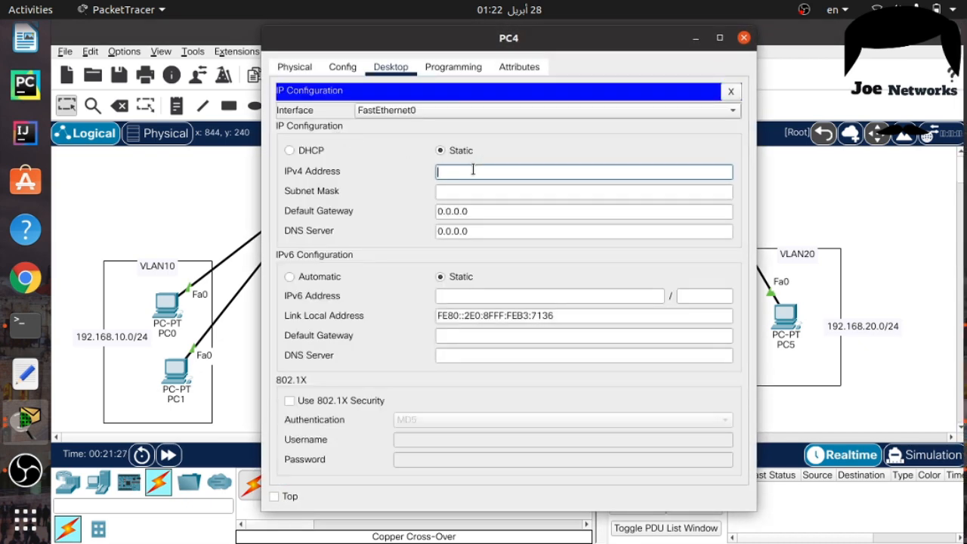
pyautogui.write('192.168')
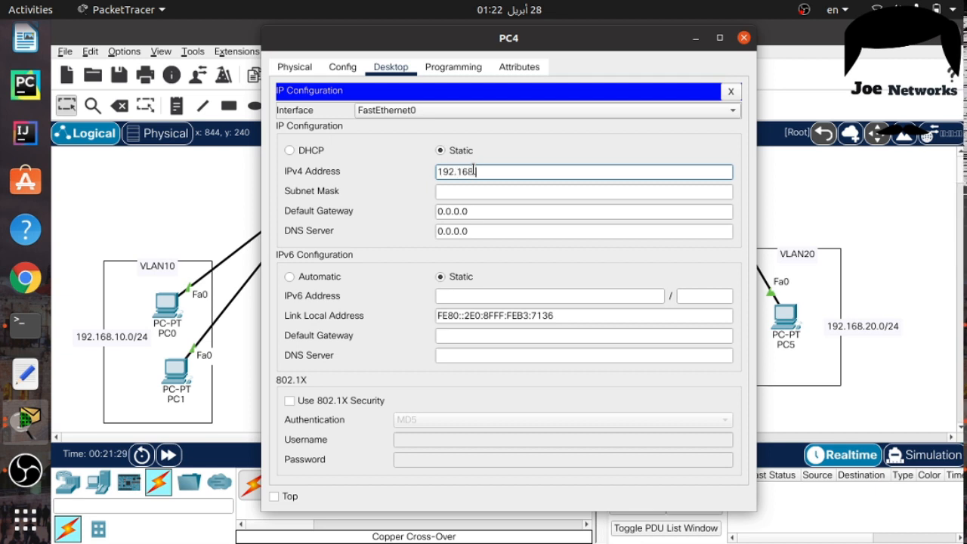
pyautogui.write('.10.4')
pyautogui.click(478, 192)
# Set PC4's default gateway to 192.168.10.1 and close the PC4 window.
pyautogui.click(479, 208)
pyautogui.moveTo(471, 211); pyautogui.dragTo(414, 210)
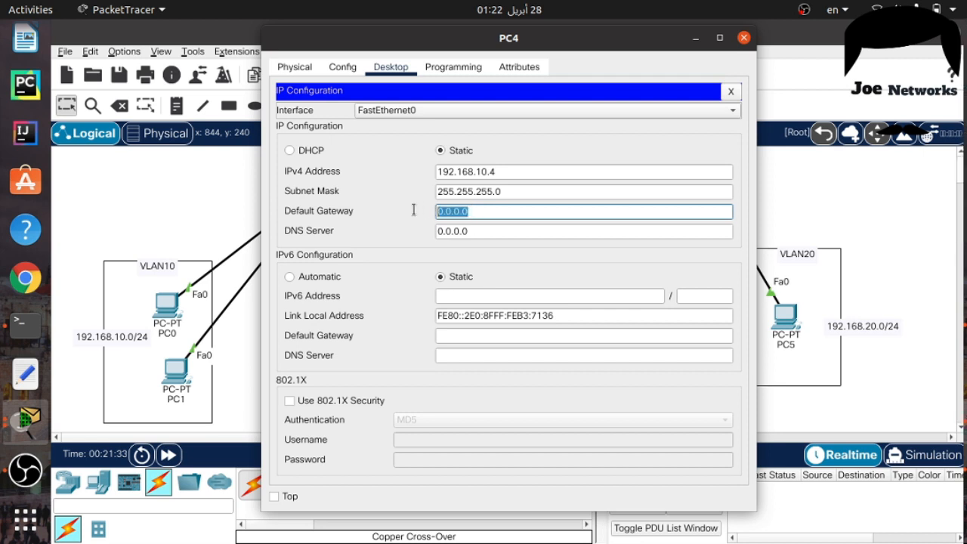
pyautogui.write('192.168.10.1')
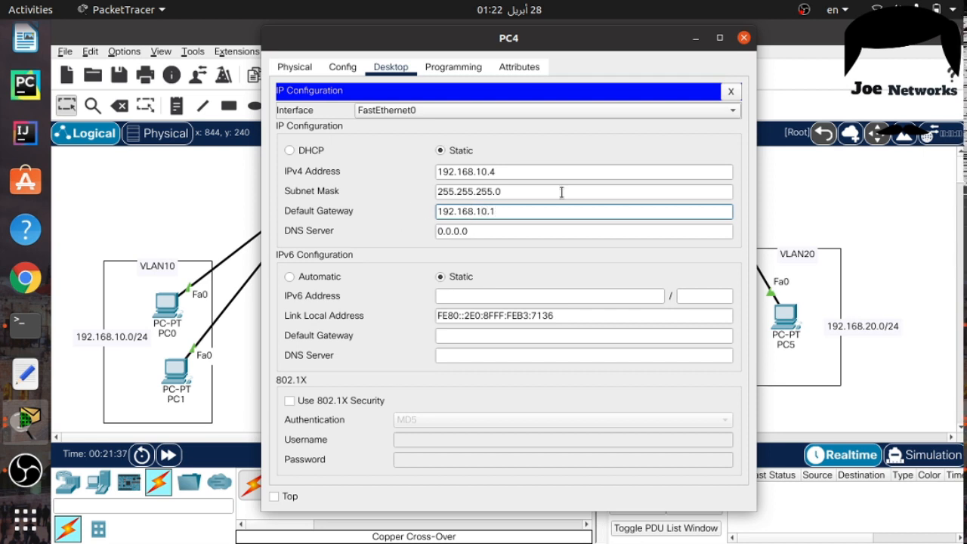
pyautogui.click(744, 37)
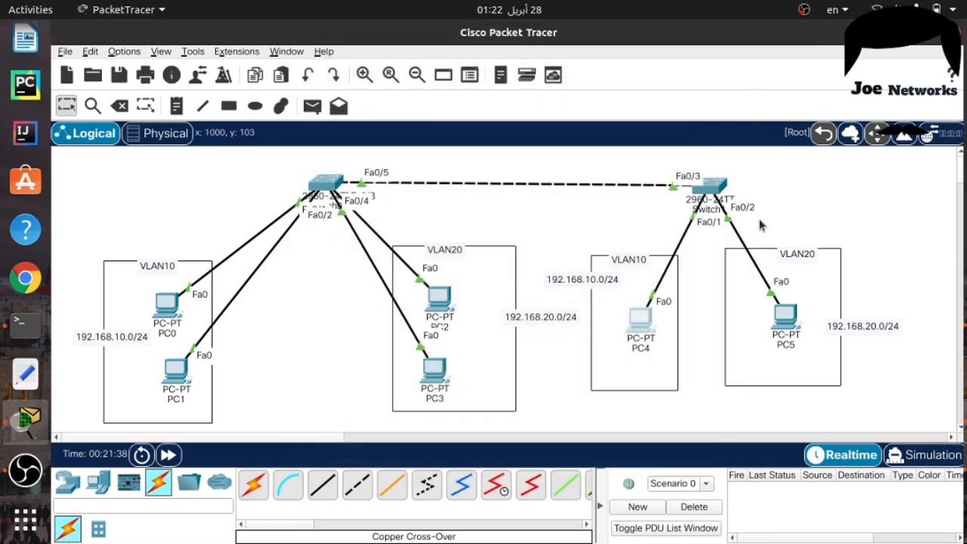
# Give PC5 the static IPv4 address 192.168.20.4 with subnet mask 255.255.255.0 in its IP configuration.
pyautogui.click(785, 323)
pyautogui.click(391, 66)
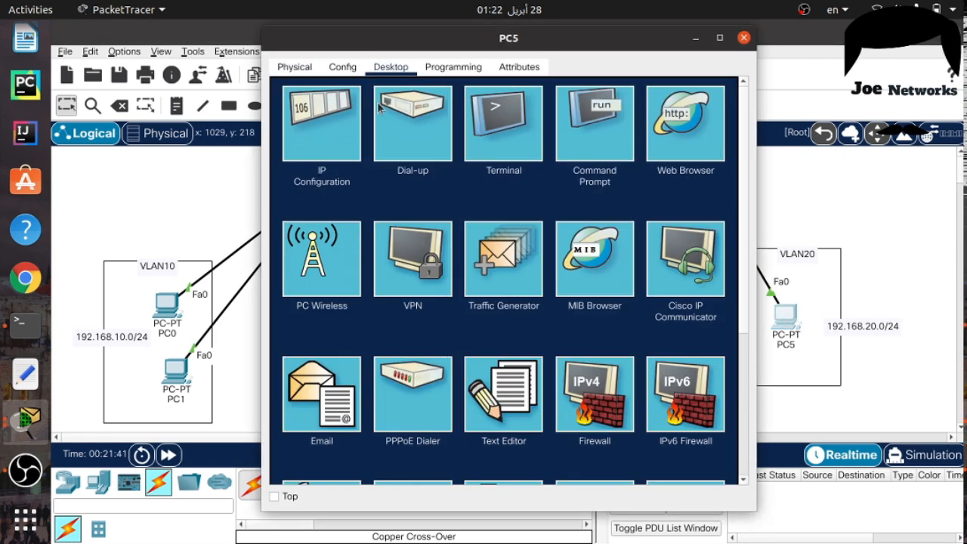
pyautogui.click(327, 136)
pyautogui.click(488, 172)
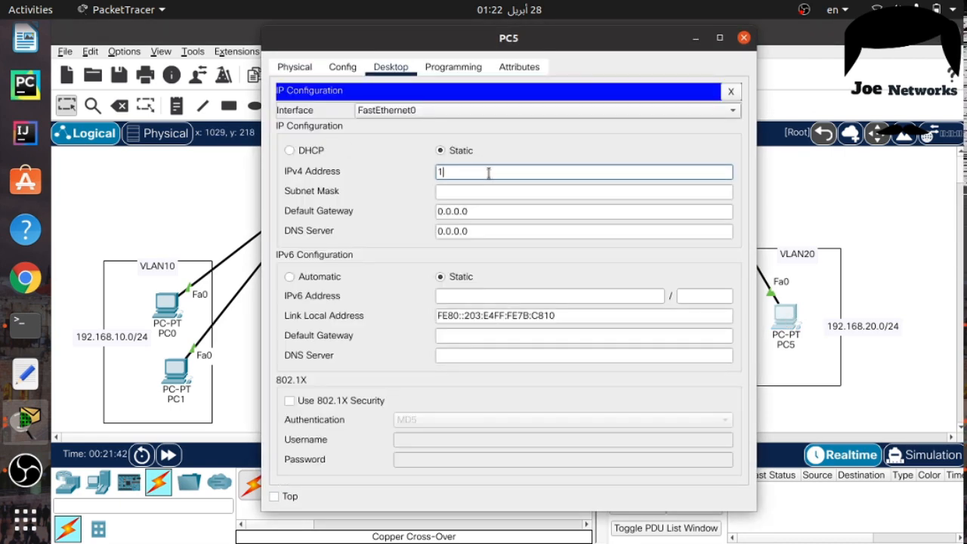
pyautogui.write('192.168')
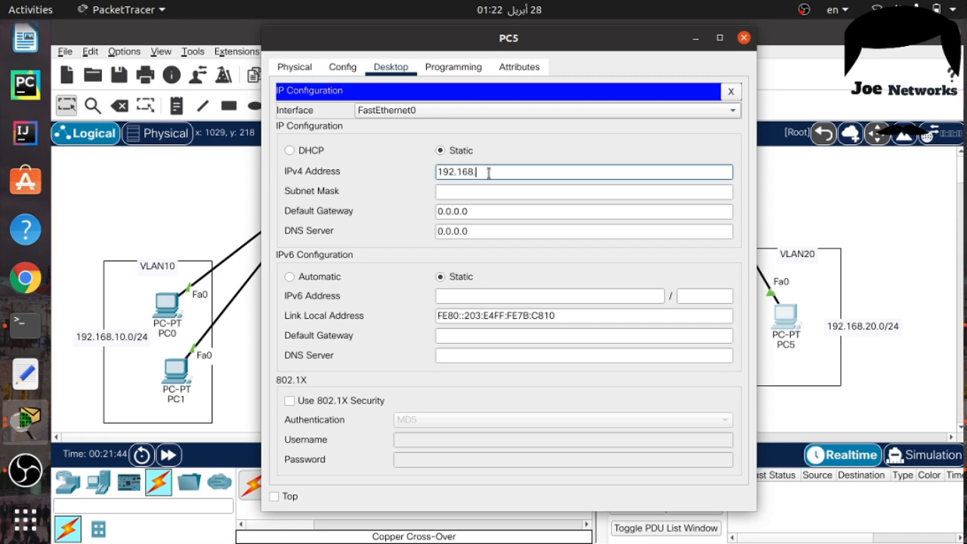
pyautogui.write('.20.4')
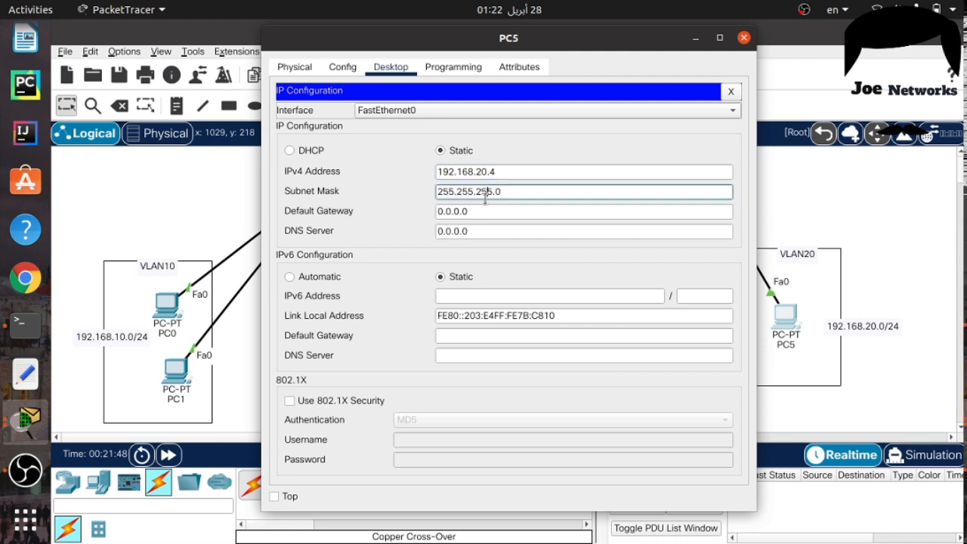
pyautogui.click(486, 192)
# Set PC5's default gateway to 192.168.20.1 and close the PC5 window.
pyautogui.press('Tab')
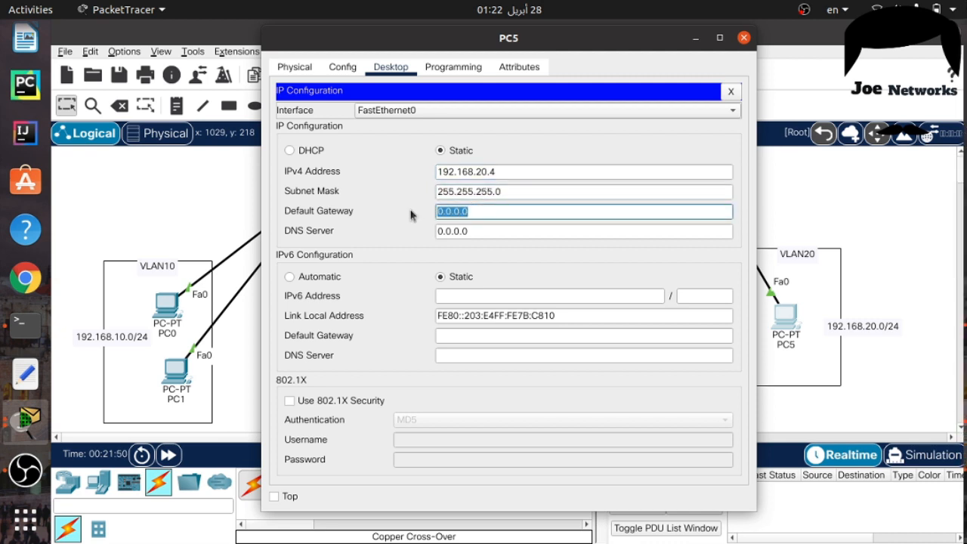
pyautogui.write('192.168.20.1')
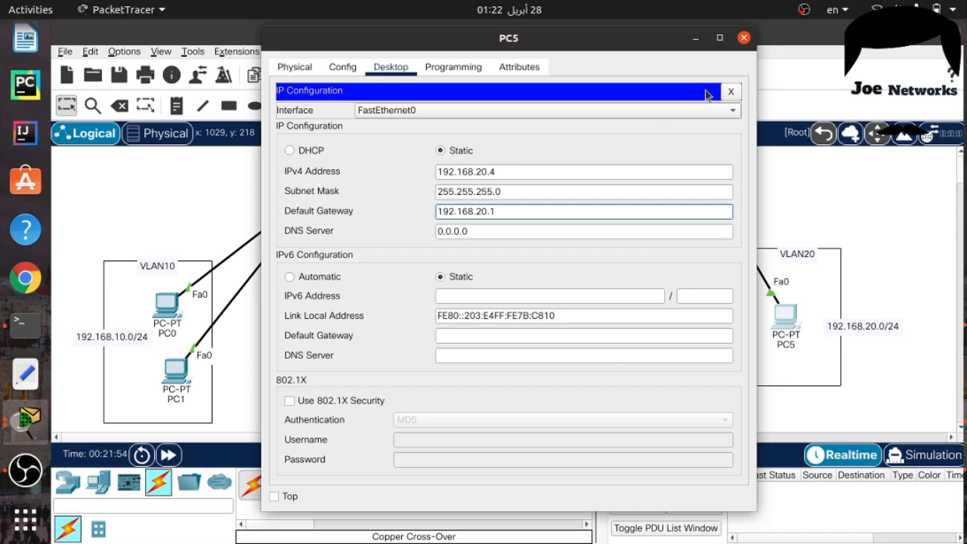
pyautogui.click(744, 38)
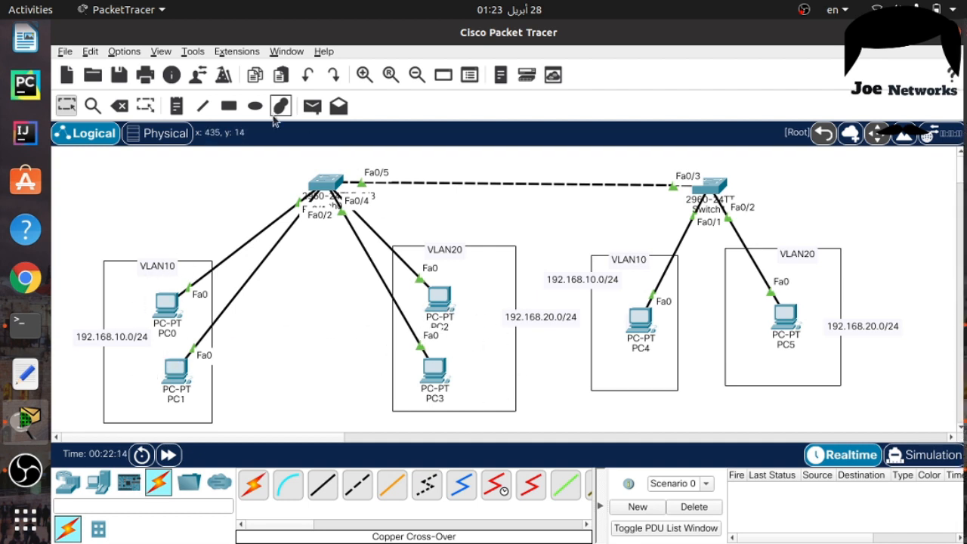
# Test connectivity within VLAN10 across the two switches by sending a simple PDU from PC0 to PC4.
pyautogui.click(312, 107)
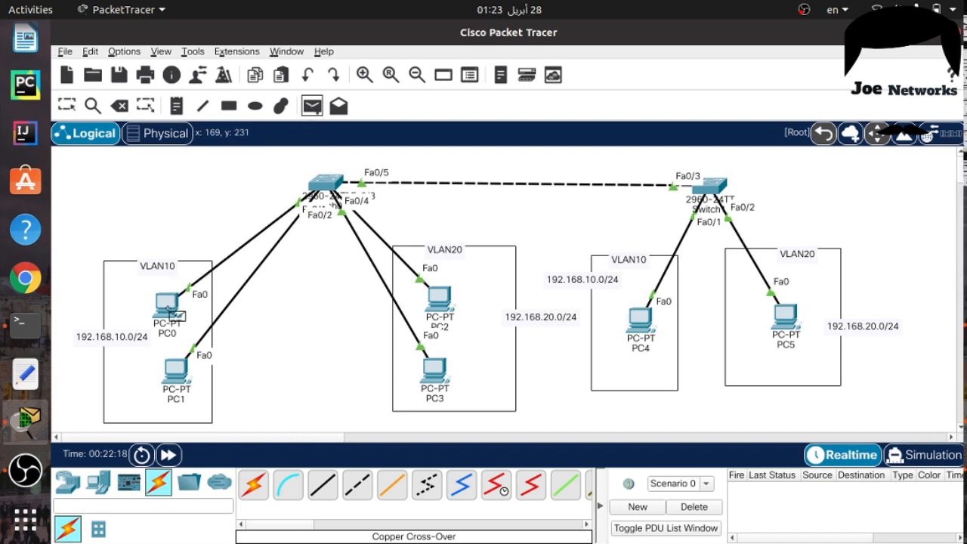
pyautogui.click(167, 304)
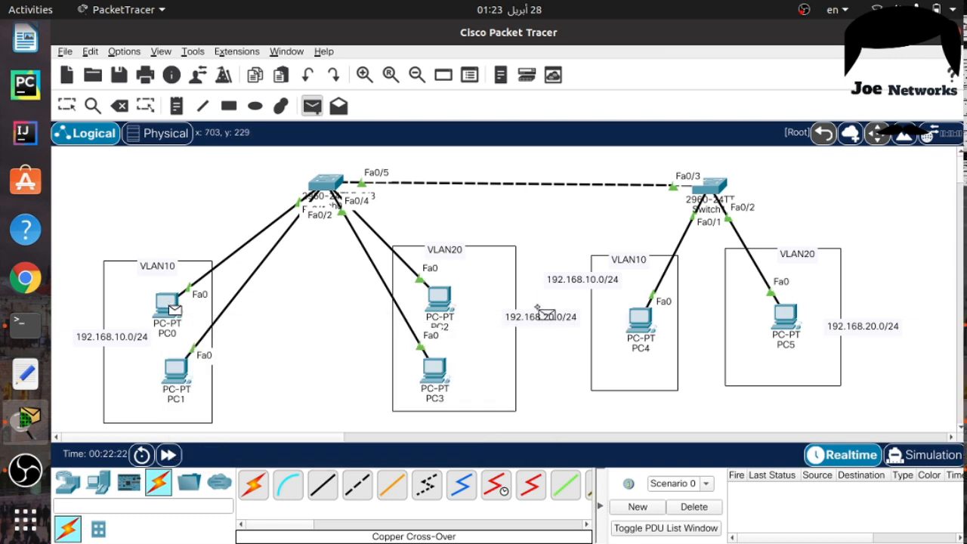
pyautogui.click(644, 316)
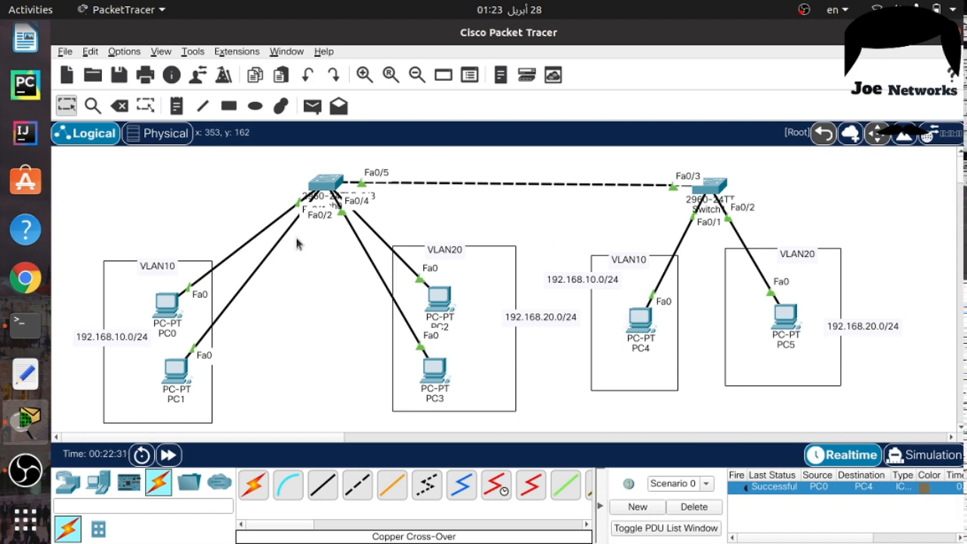
# Send a simple PDU from PC2 to PC5 to test VLAN20 across the trunk, and delete the scenario's PDUs.
pyautogui.click(318, 107)
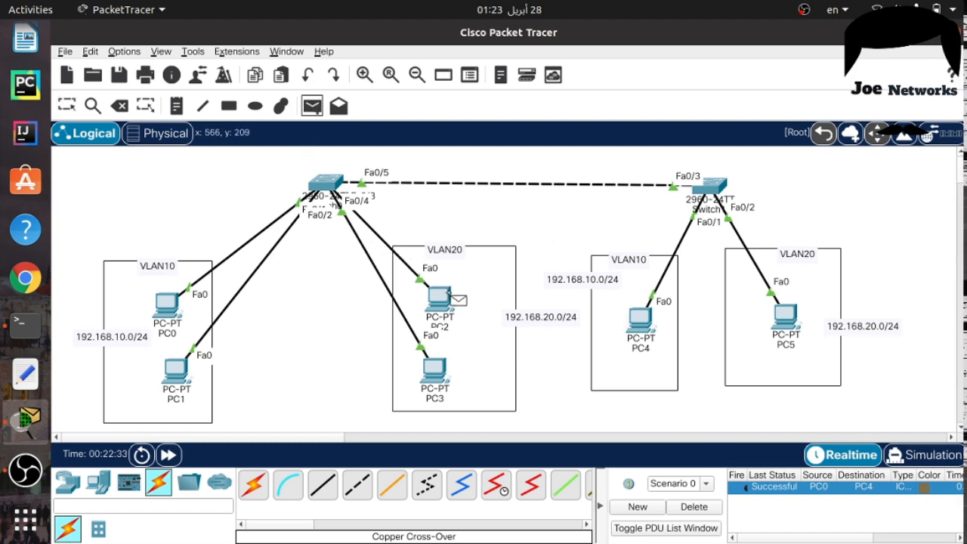
pyautogui.click(445, 301)
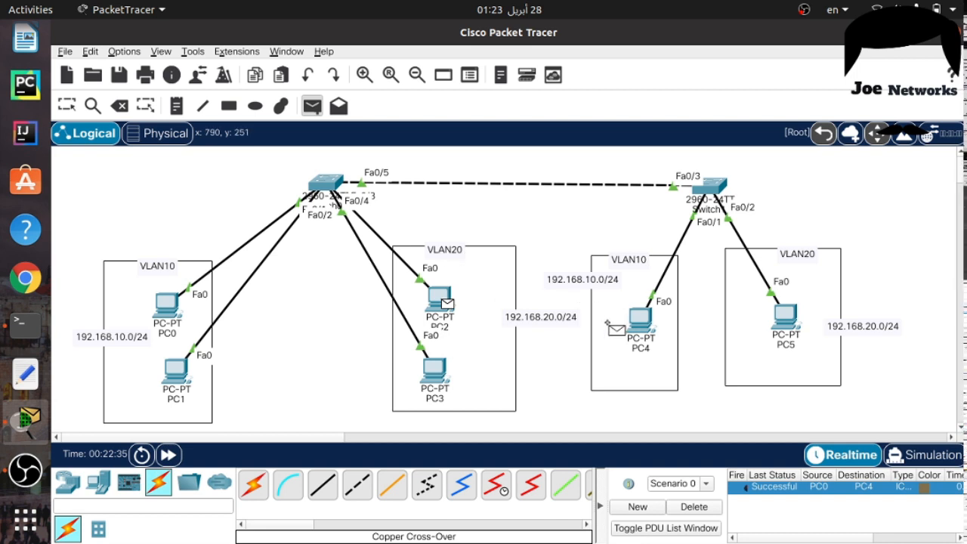
pyautogui.click(786, 323)
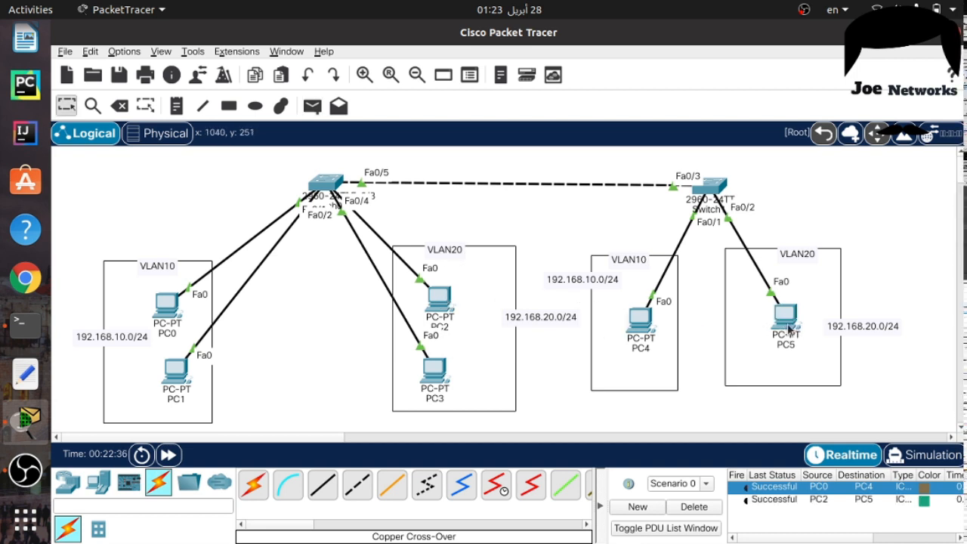
pyautogui.click(709, 509)
pyautogui.moveTo(794, 348)
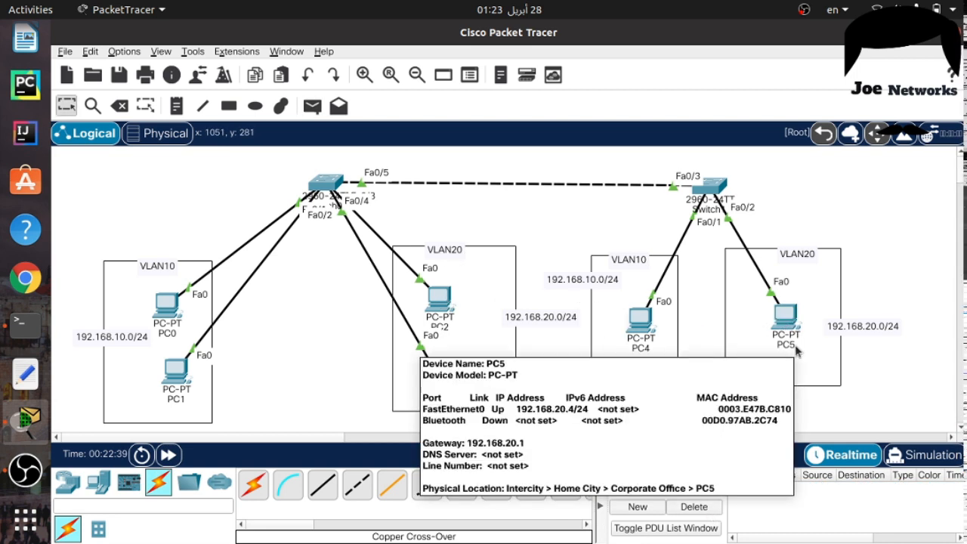